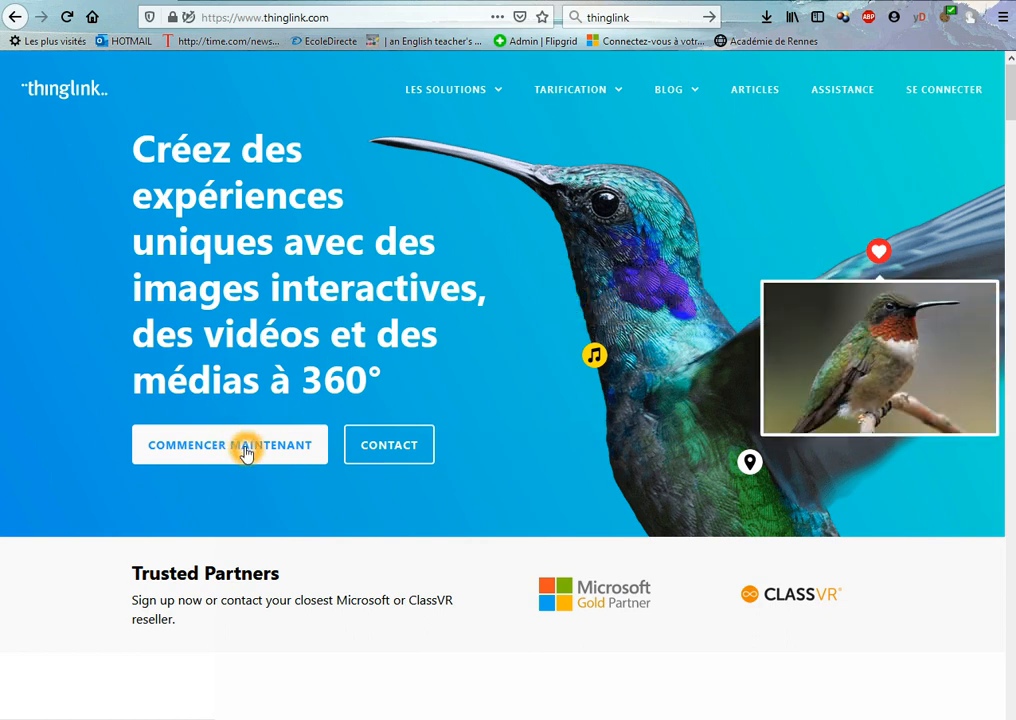
# Sign up for a ThingLink account with an e-mail address and password, declining to have the browser save the login
pyautogui.click(245, 451)
pyautogui.click(411, 379)
pyautogui.click(443, 375)
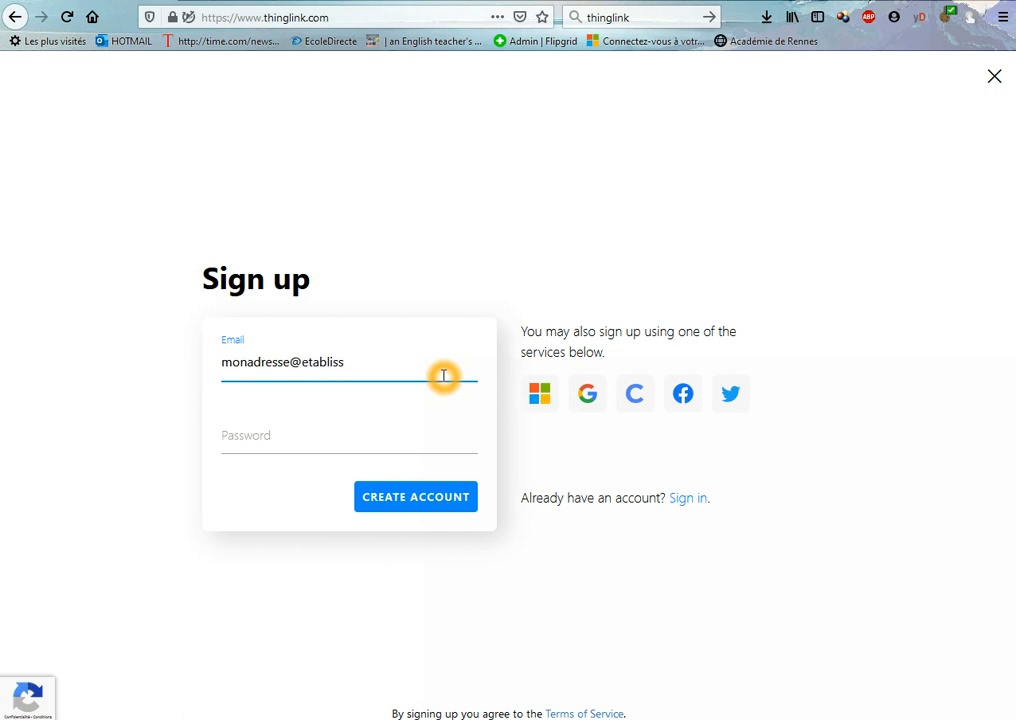
pyautogui.press('Tab')
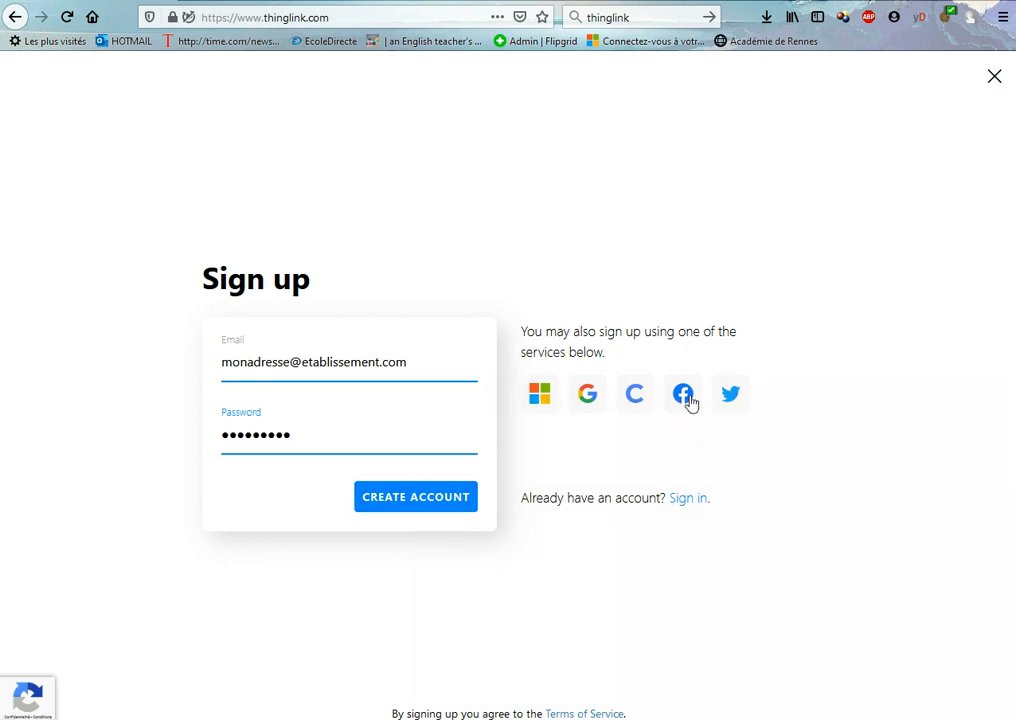
pyautogui.click(440, 495)
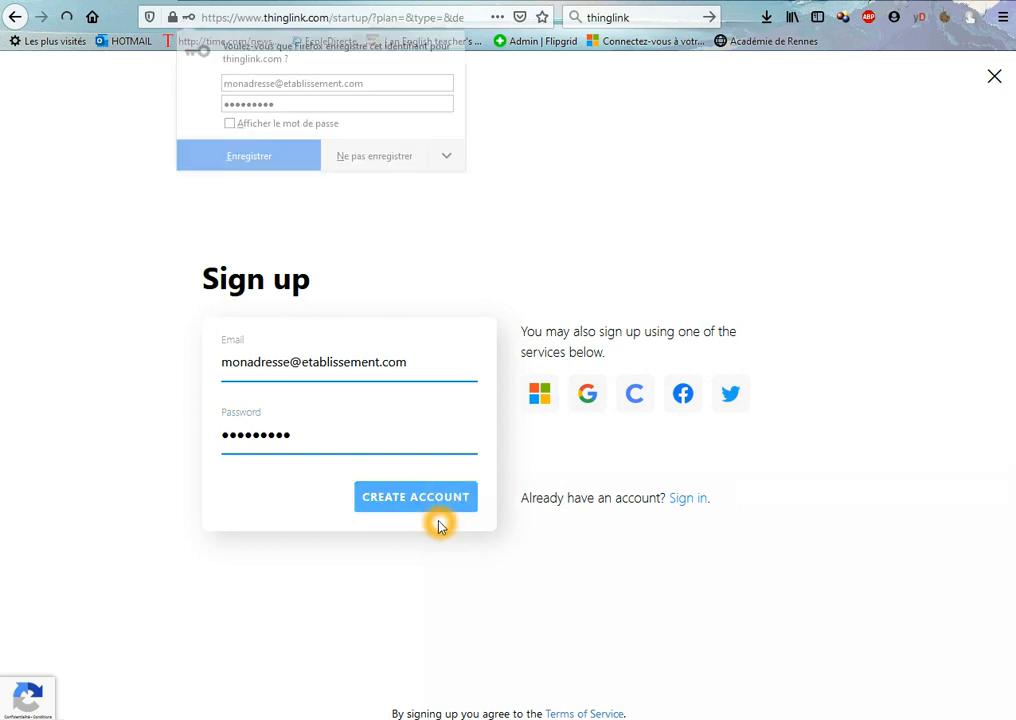
pyautogui.click(388, 157)
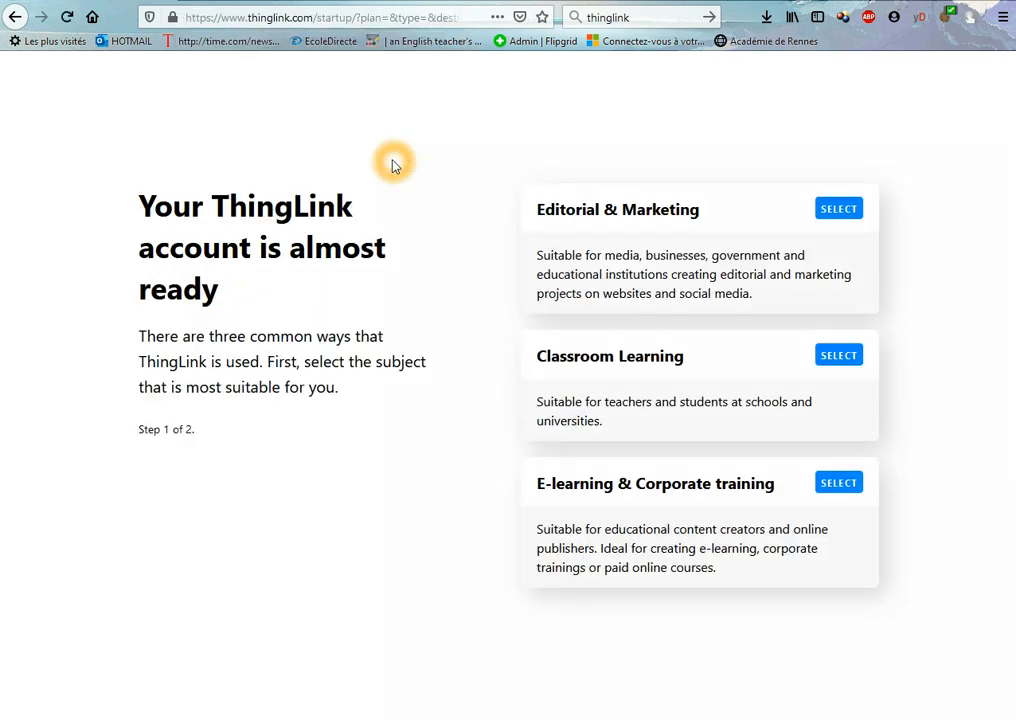
# Select Classroom Learning as the intended use for the new account
pyautogui.click(488, 240)
pyautogui.click(435, 259)
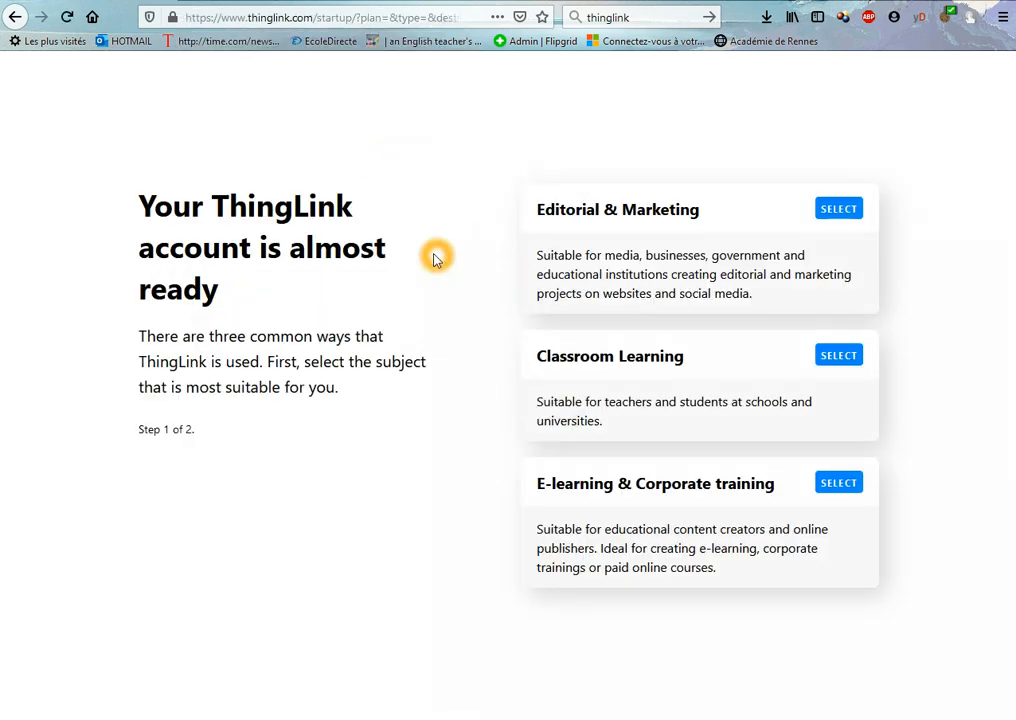
pyautogui.click(721, 481)
pyautogui.click(567, 358)
pyautogui.click(839, 356)
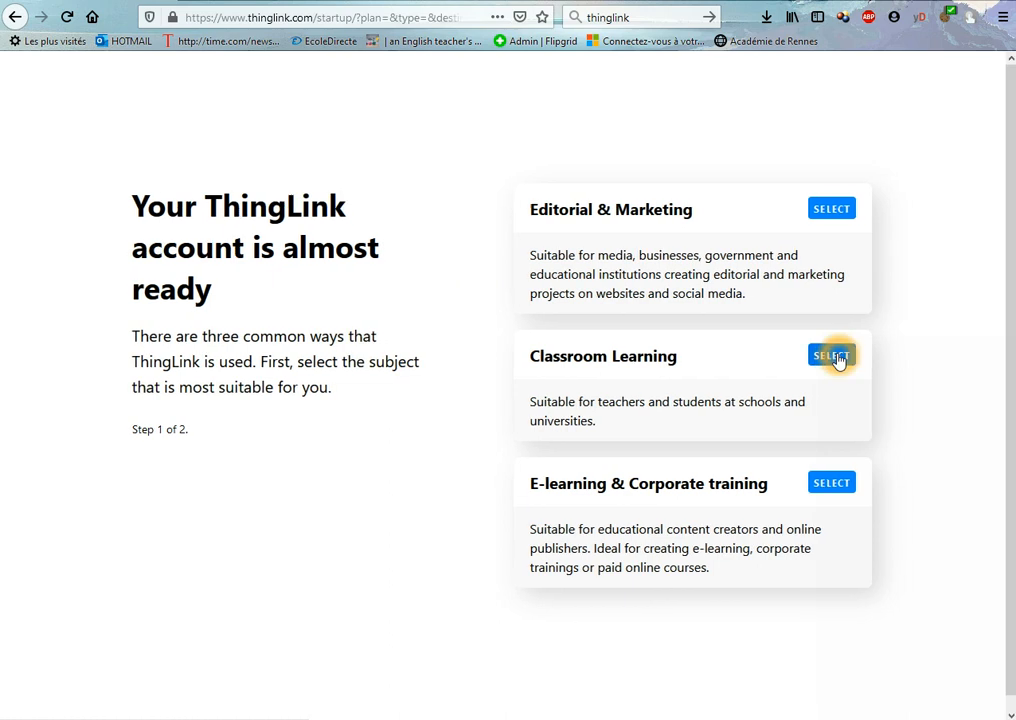
# Complete the account details with name Test, role Teacher and school name test, opting out of the newsletter
pyautogui.click(623, 167)
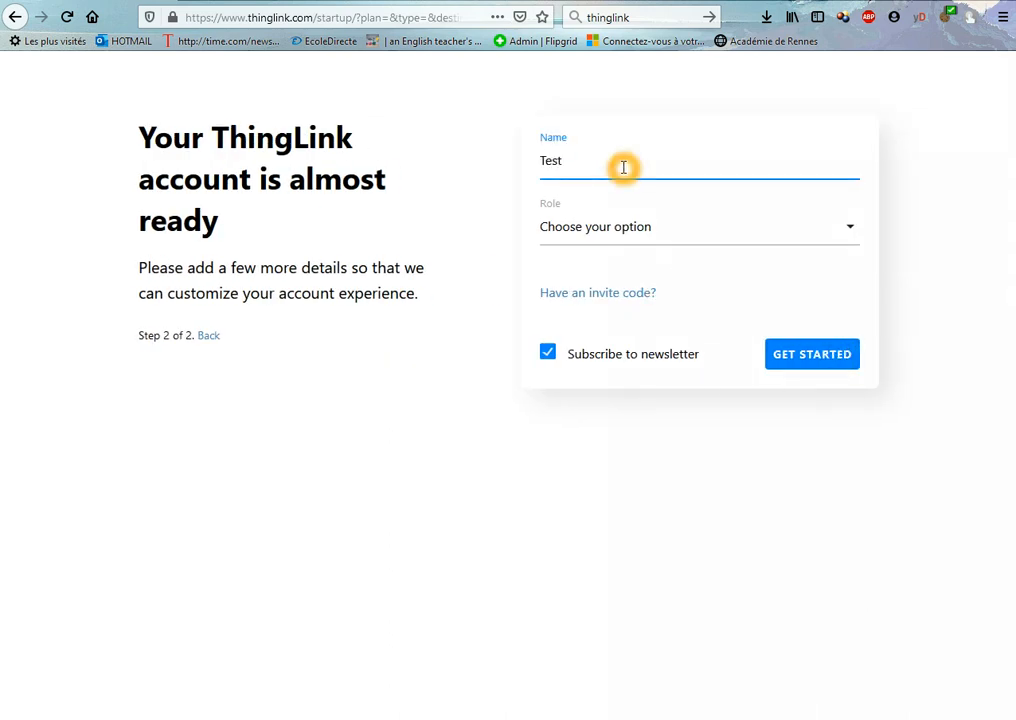
pyautogui.click(655, 228)
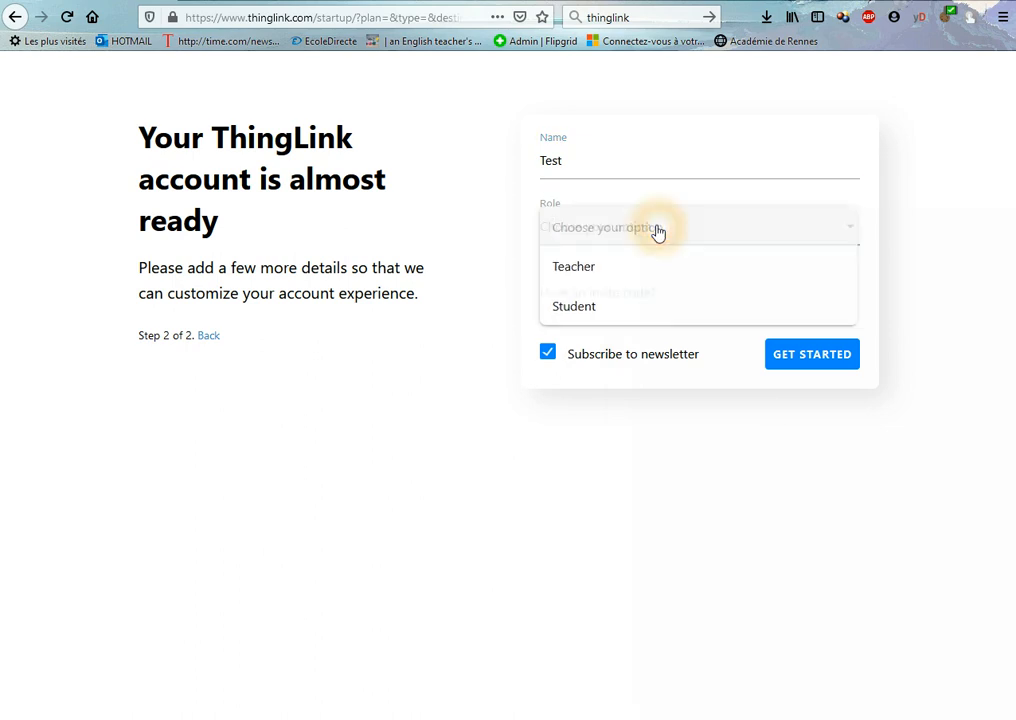
pyautogui.click(582, 270)
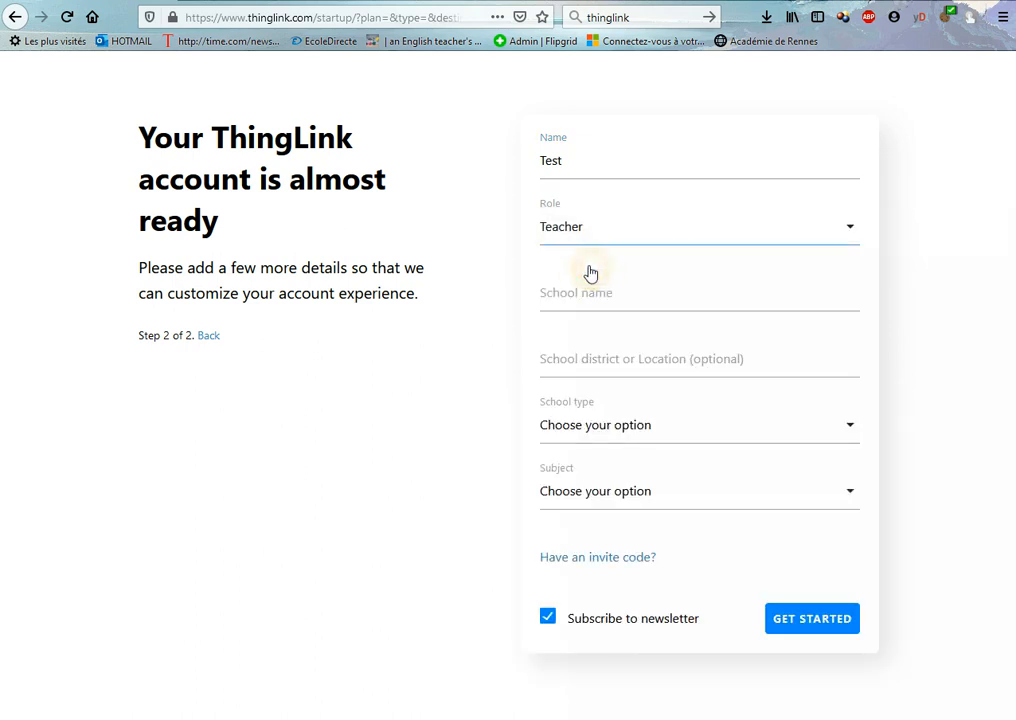
pyautogui.click(617, 284)
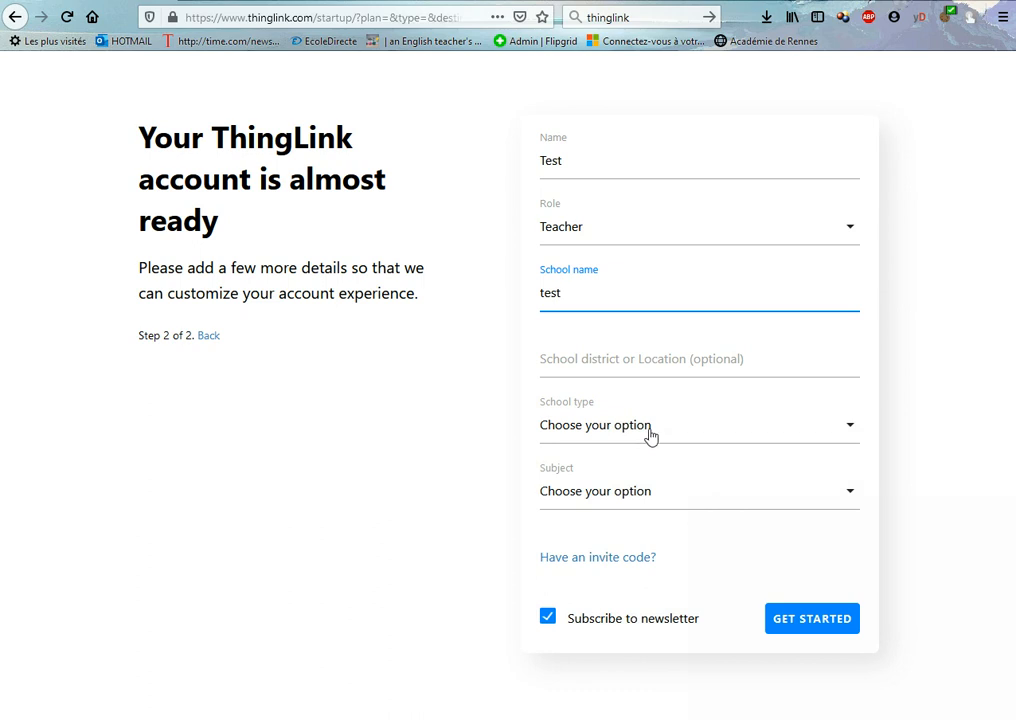
pyautogui.click(548, 618)
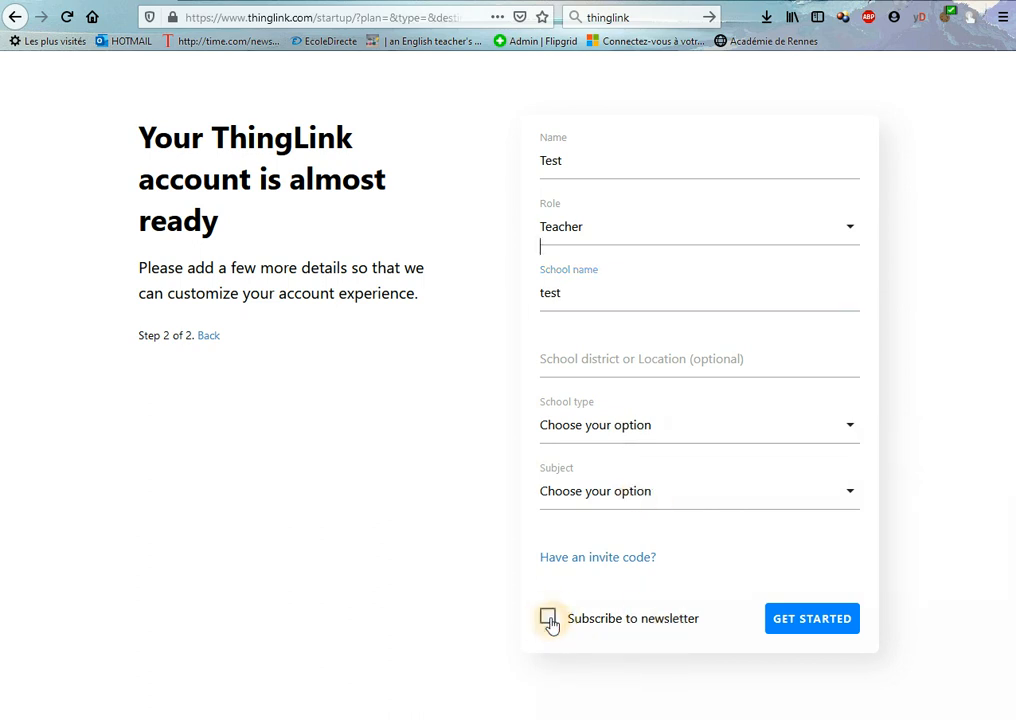
pyautogui.click(801, 626)
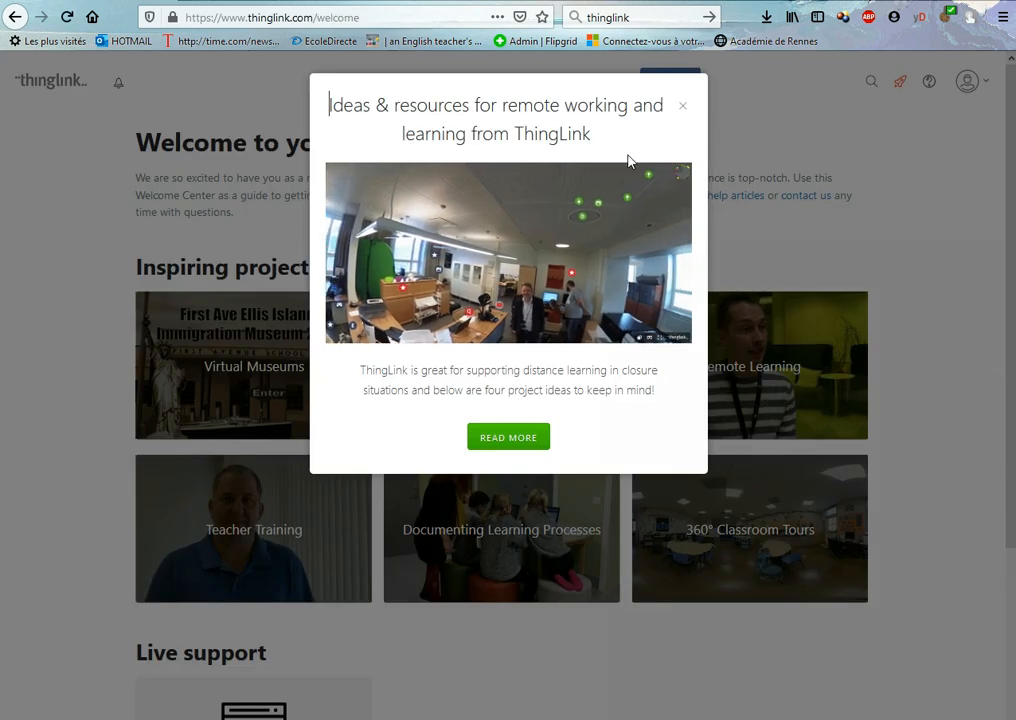
# Dismiss the pop-up about ideas and resources for remote working and learning
pyautogui.click(683, 107)
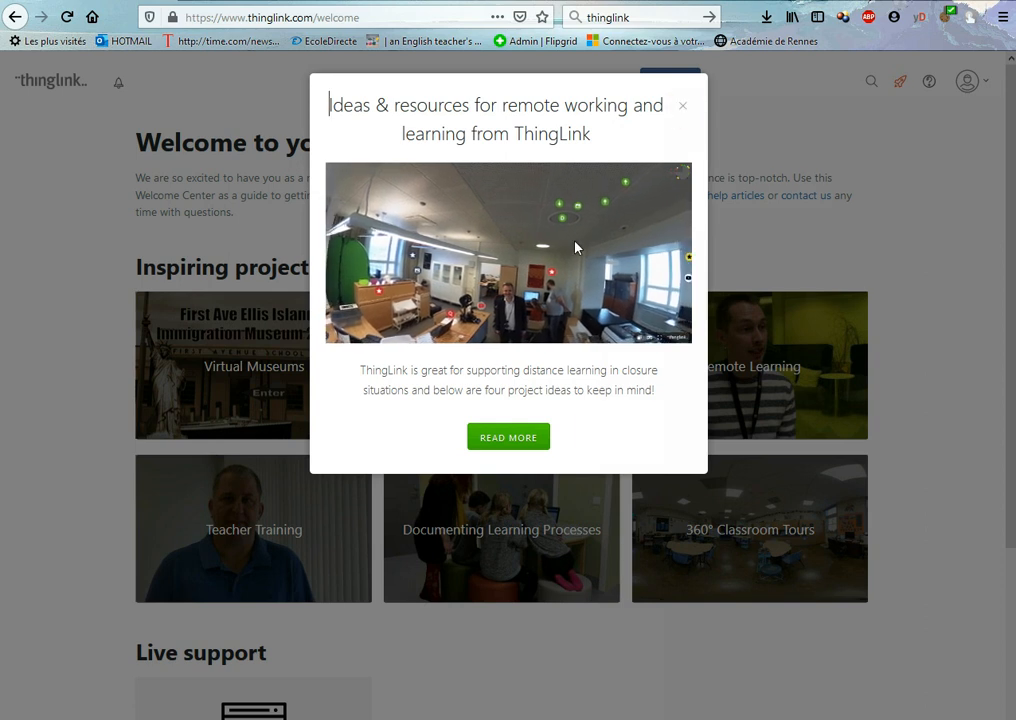
pyautogui.click(683, 108)
pyautogui.click(662, 208)
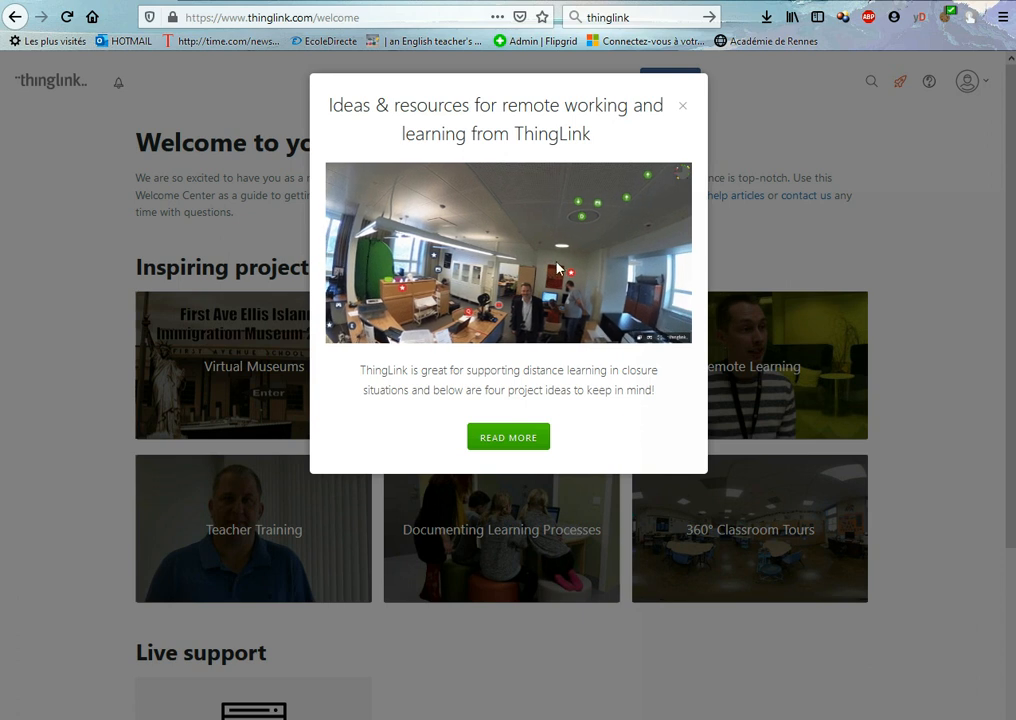
pyautogui.click(567, 246)
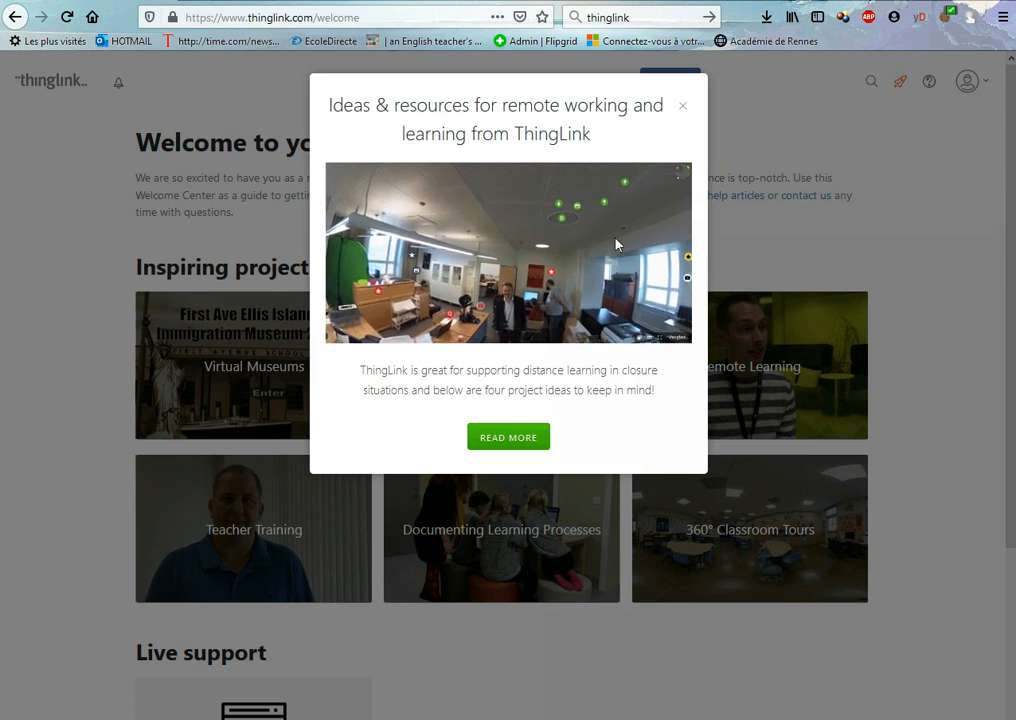
pyautogui.click(684, 107)
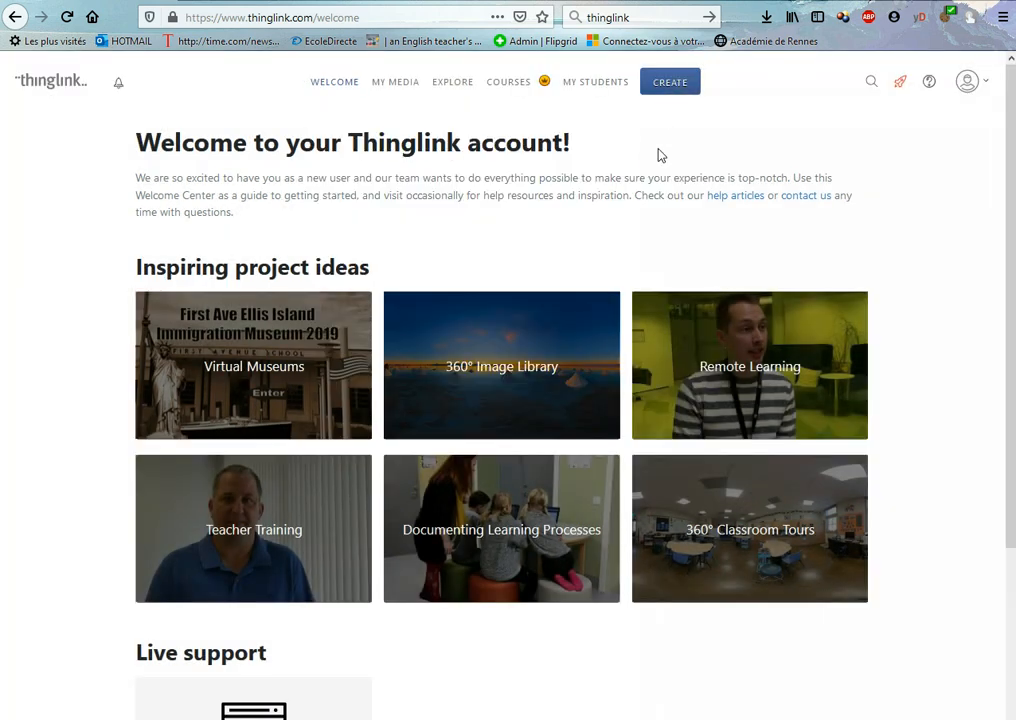
# Browse the featured interactive images in the Explore section
pyautogui.click(311, 90)
pyautogui.click(450, 86)
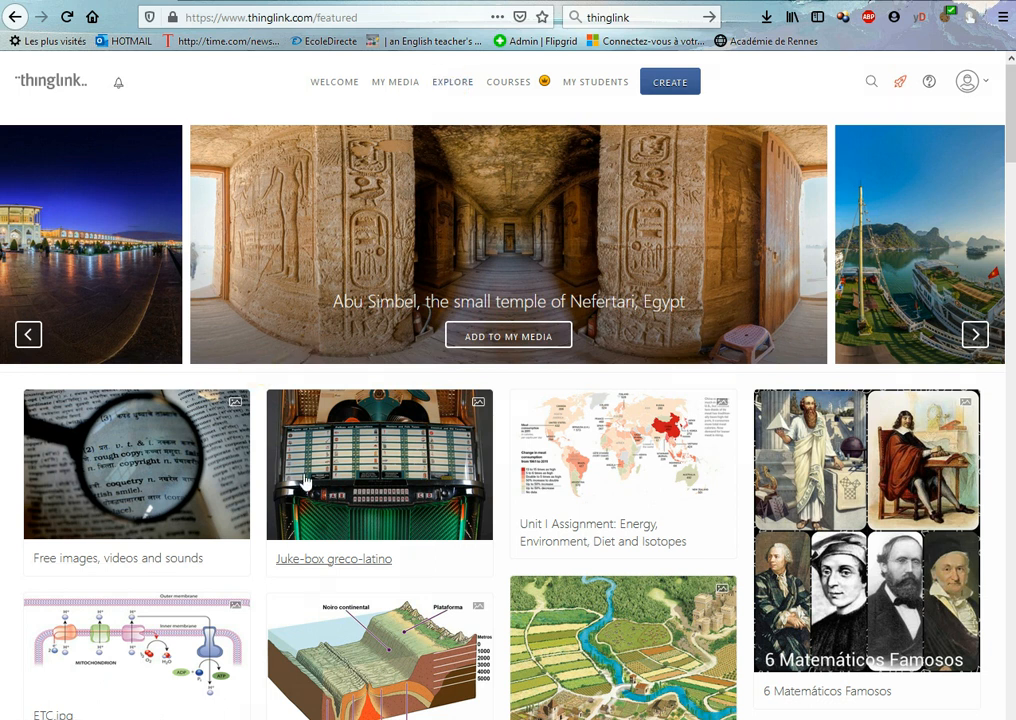
pyautogui.scroll(-3, 188, 470)
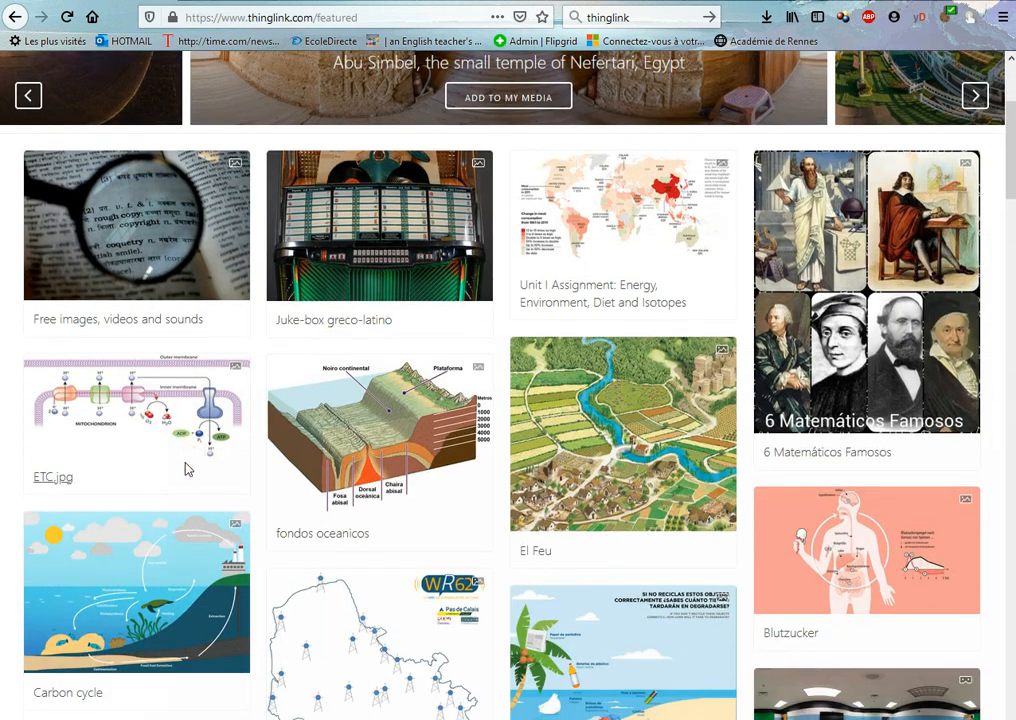
pyautogui.scroll(-3, 188, 470)
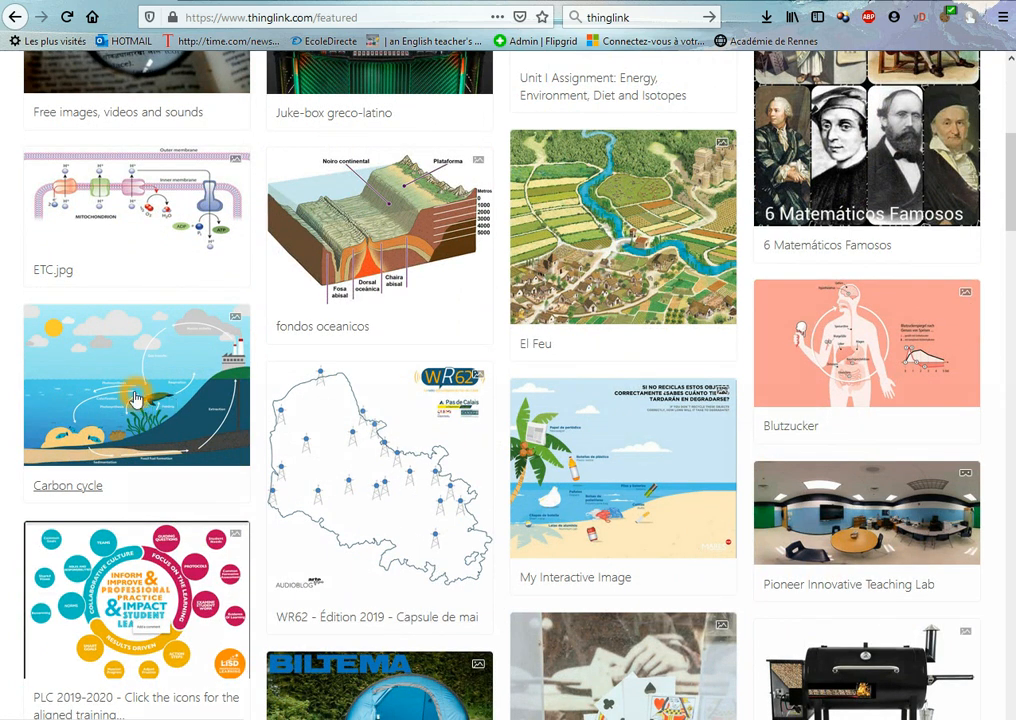
pyautogui.scroll(5, 135, 398)
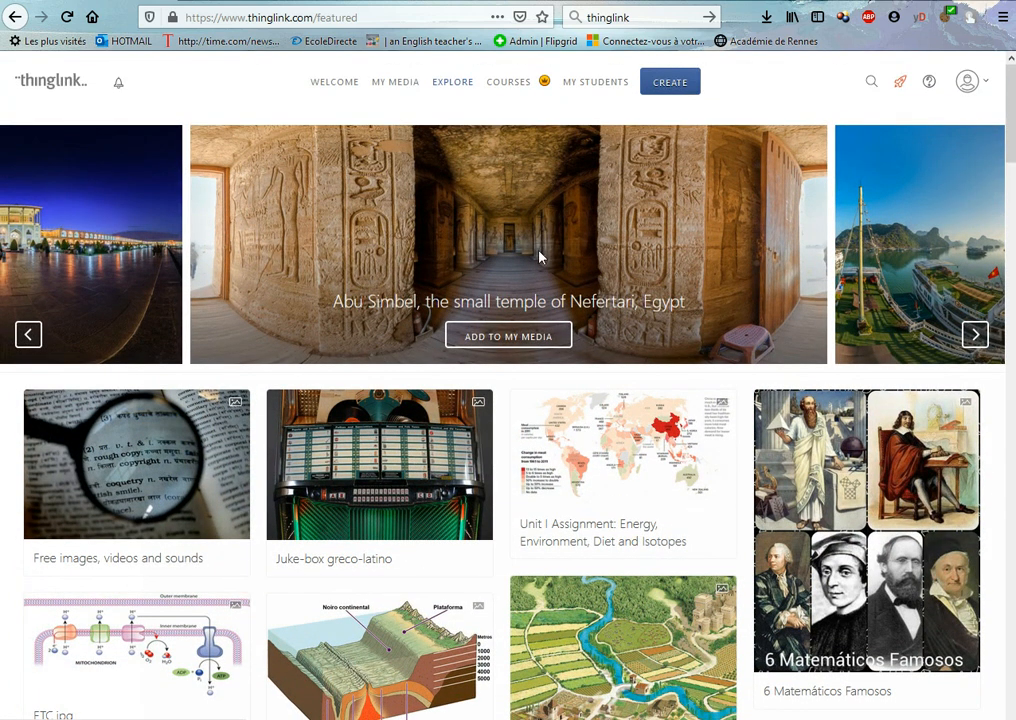
# Create a new interactive image by uploading PEDA.png
pyautogui.click(673, 86)
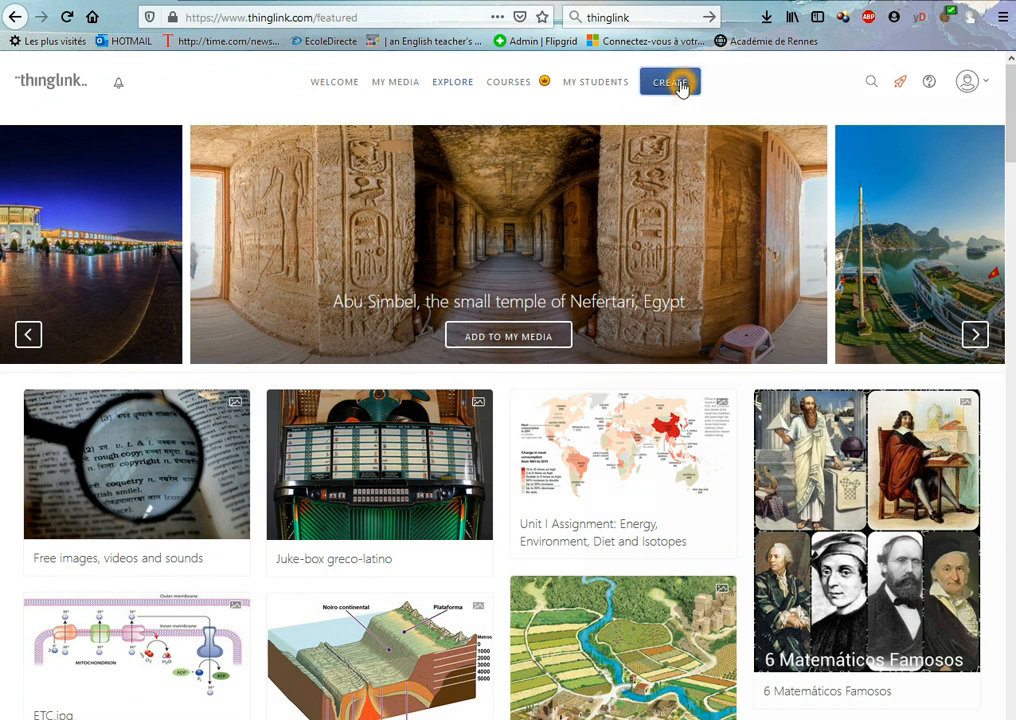
pyautogui.click(680, 86)
pyautogui.click(697, 125)
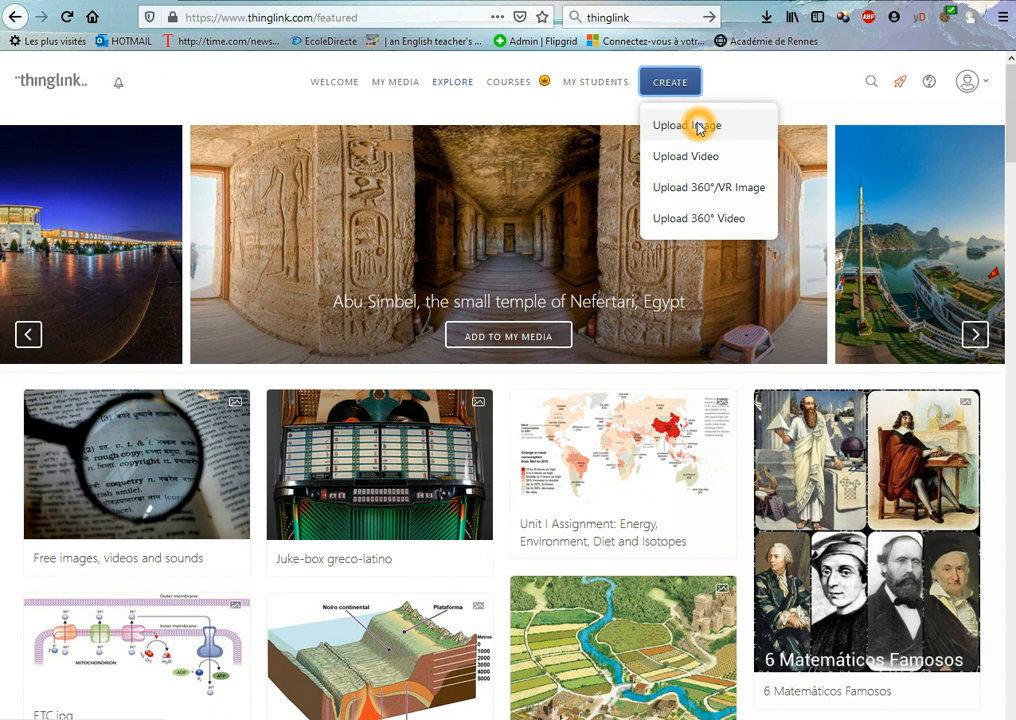
pyautogui.click(697, 160)
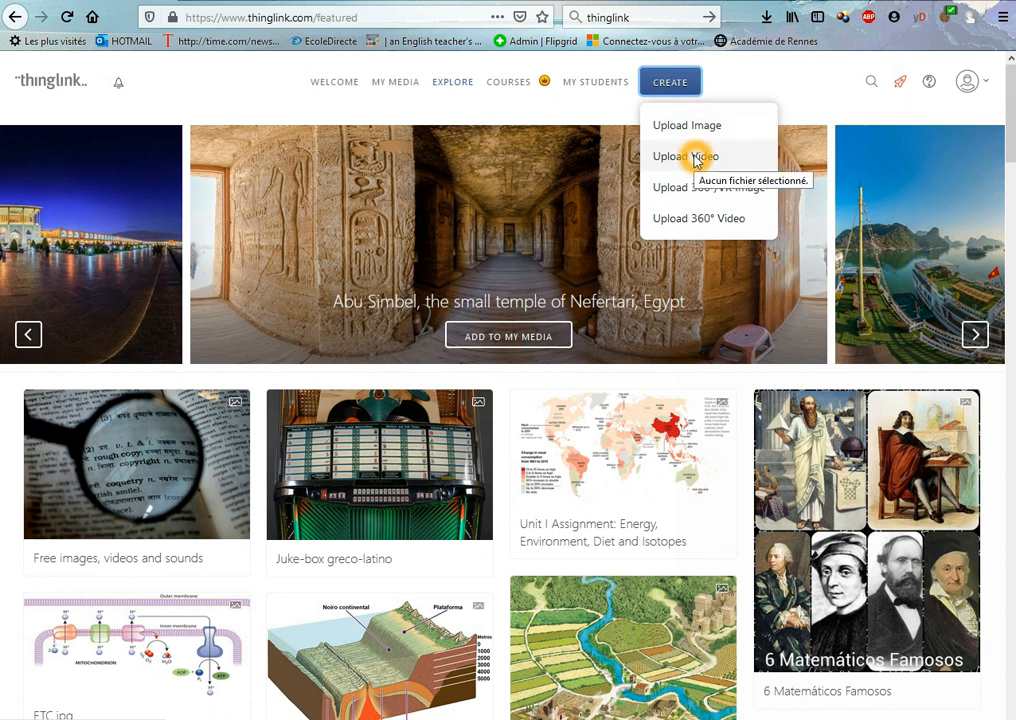
pyautogui.click(695, 126)
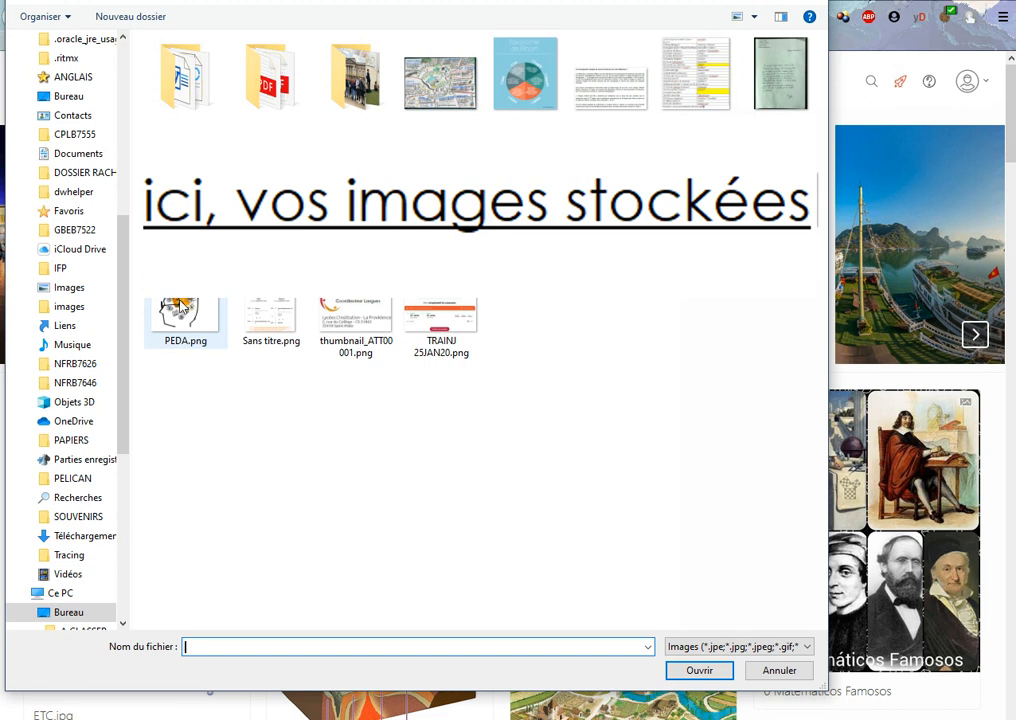
pyautogui.doubleClick(178, 305)
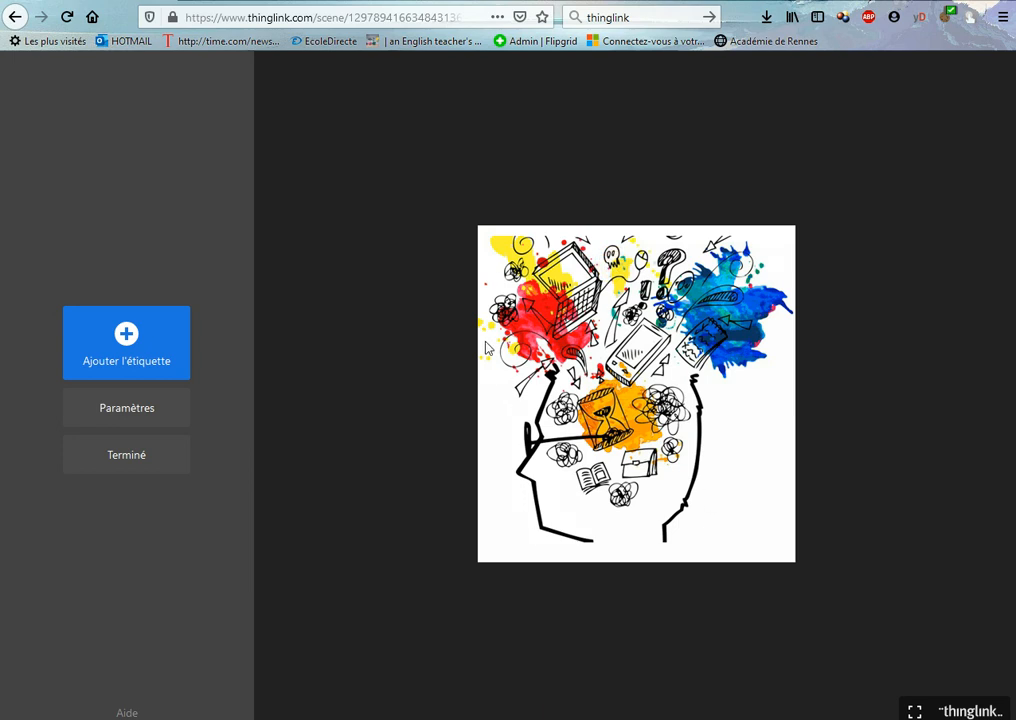
# Show the settings of the uploaded image
pyautogui.click(485, 402)
pyautogui.click(150, 408)
pyautogui.click(124, 410)
pyautogui.click(123, 409)
pyautogui.click(169, 240)
# Examine the preset colour palettes and colour options for the tags, and return to the image settings
pyautogui.click(156, 140)
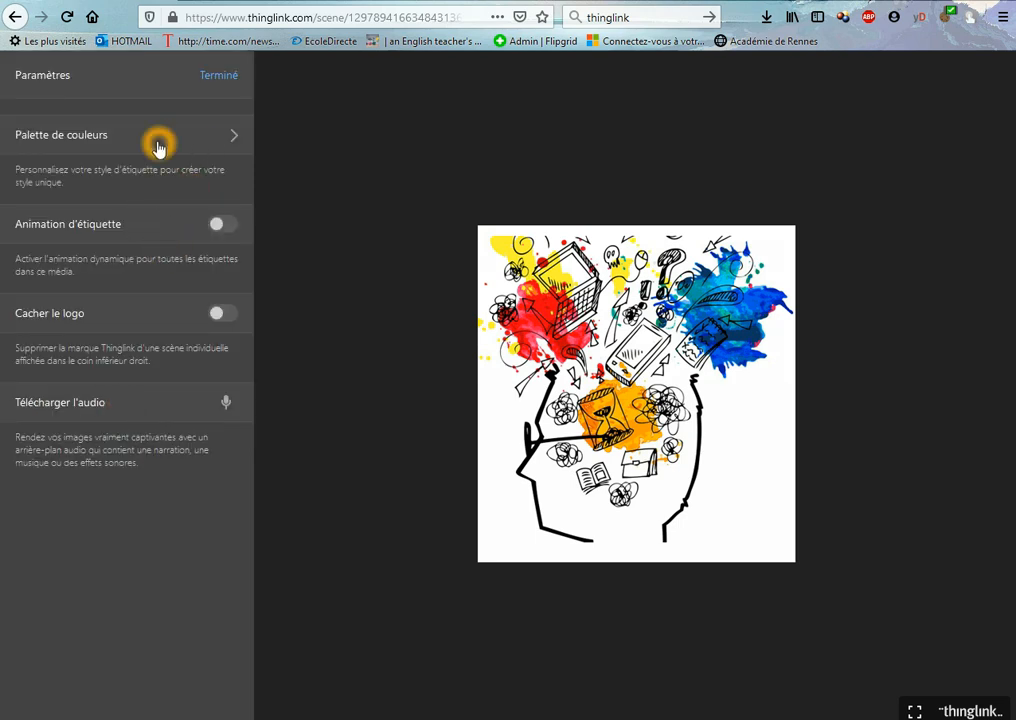
pyautogui.click(32, 147)
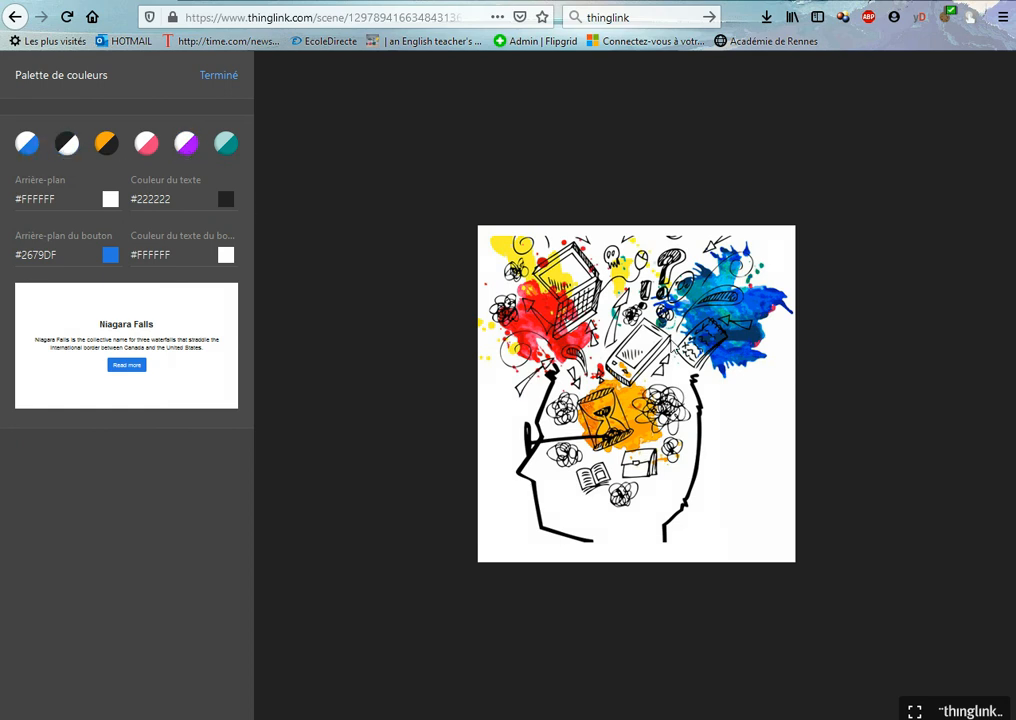
pyautogui.click(230, 149)
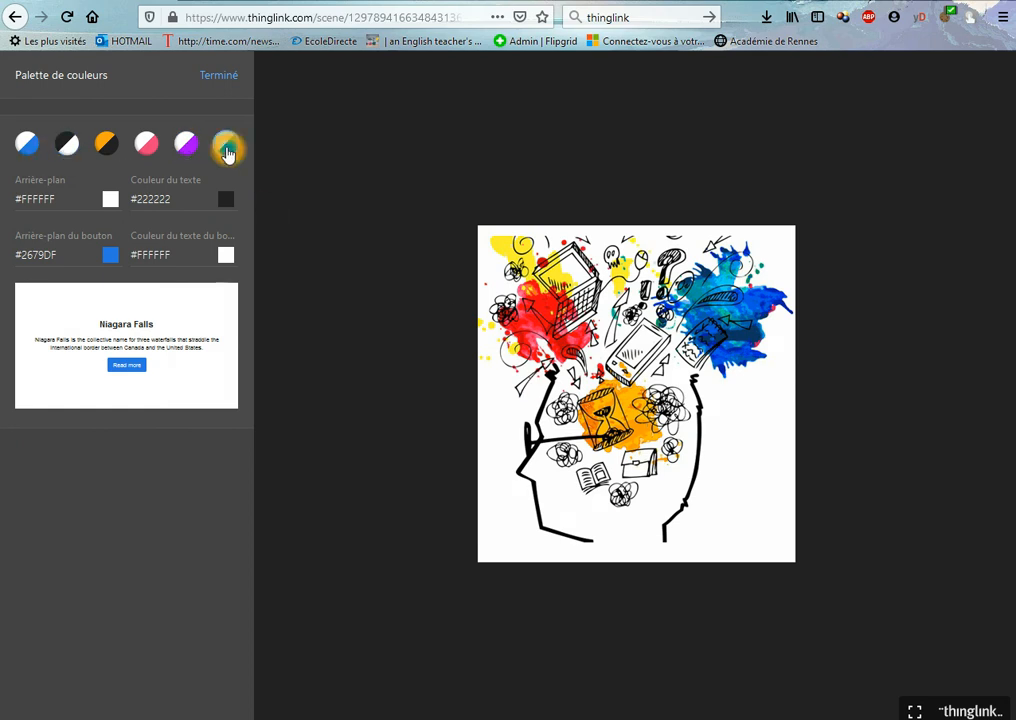
pyautogui.click(88, 149)
pyautogui.click(100, 150)
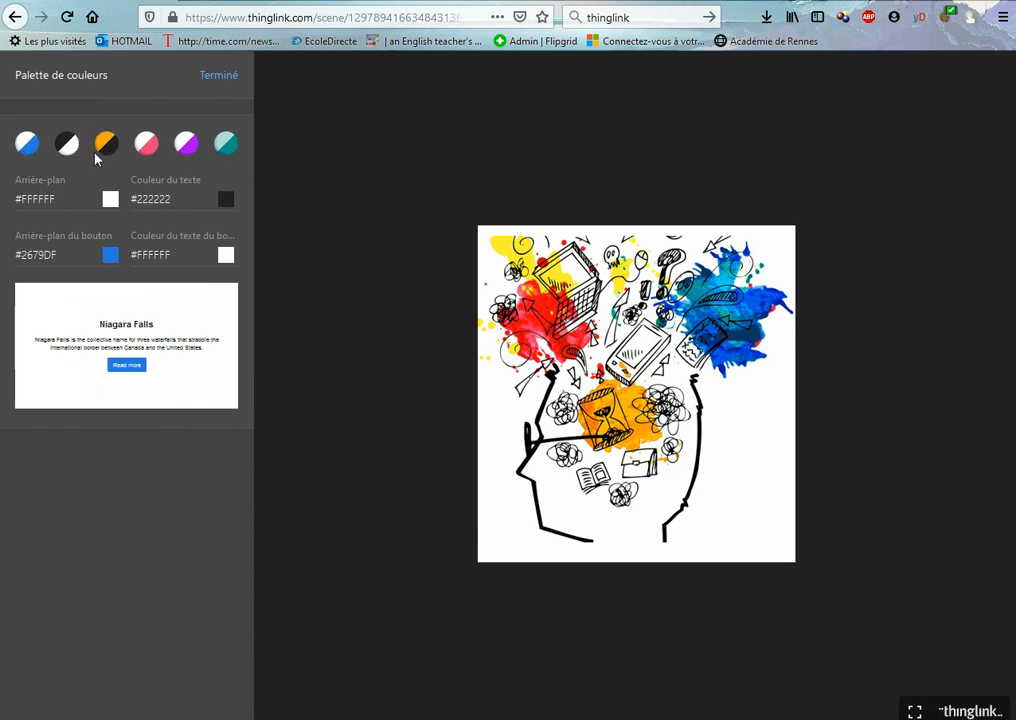
pyautogui.click(48, 167)
pyautogui.click(214, 84)
pyautogui.click(213, 78)
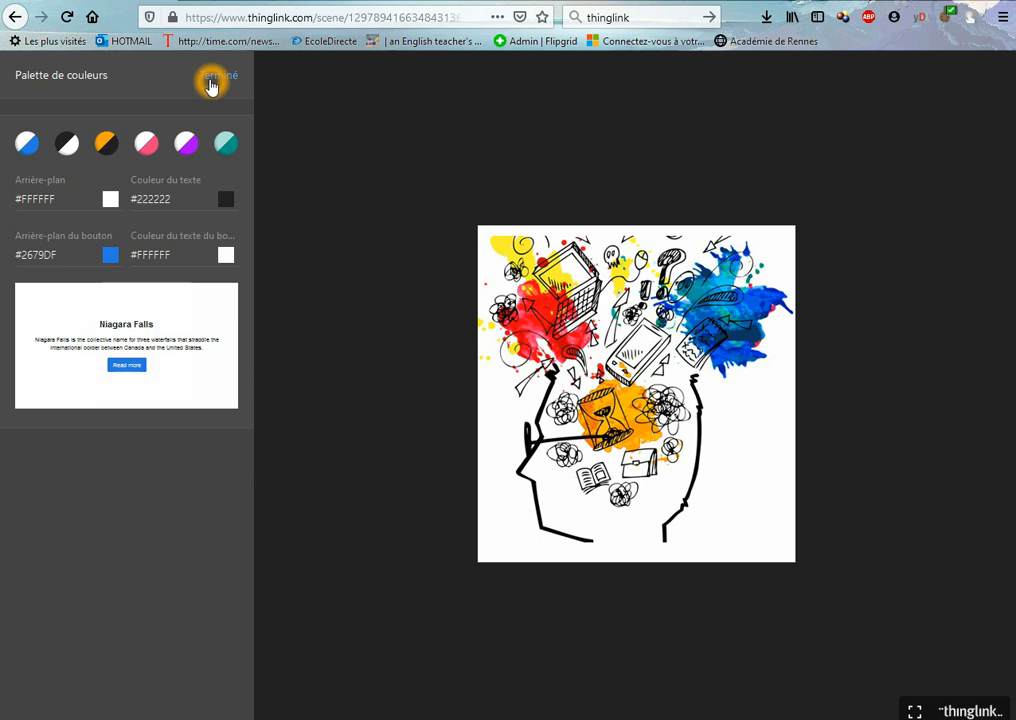
# Enable dynamic animation for all tags in the image
pyautogui.click(109, 242)
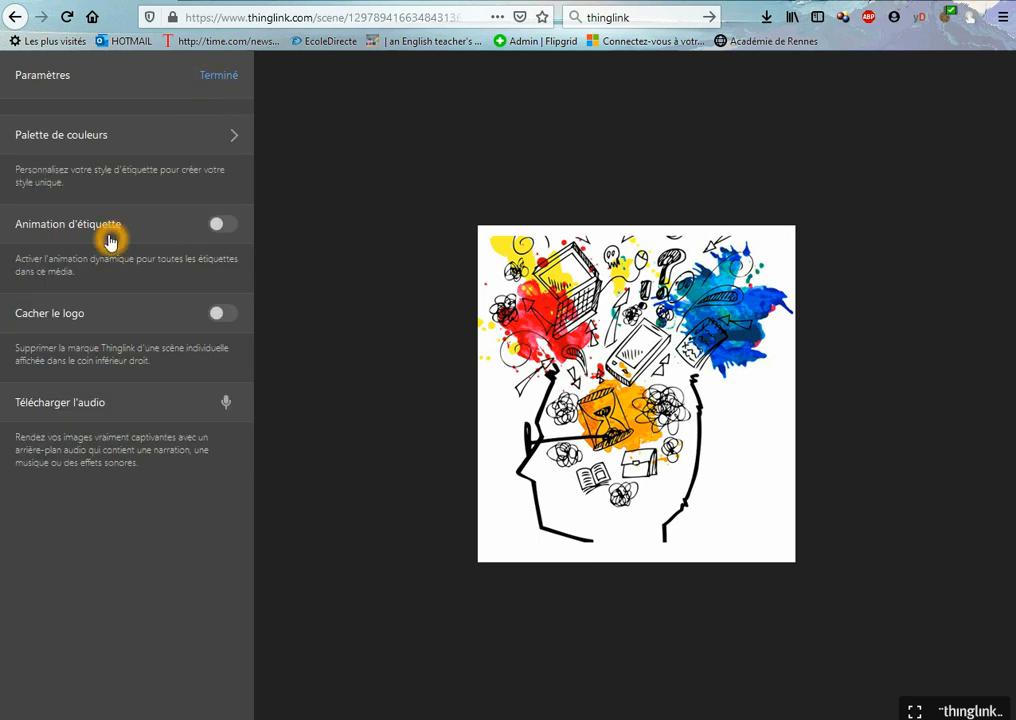
pyautogui.click(96, 262)
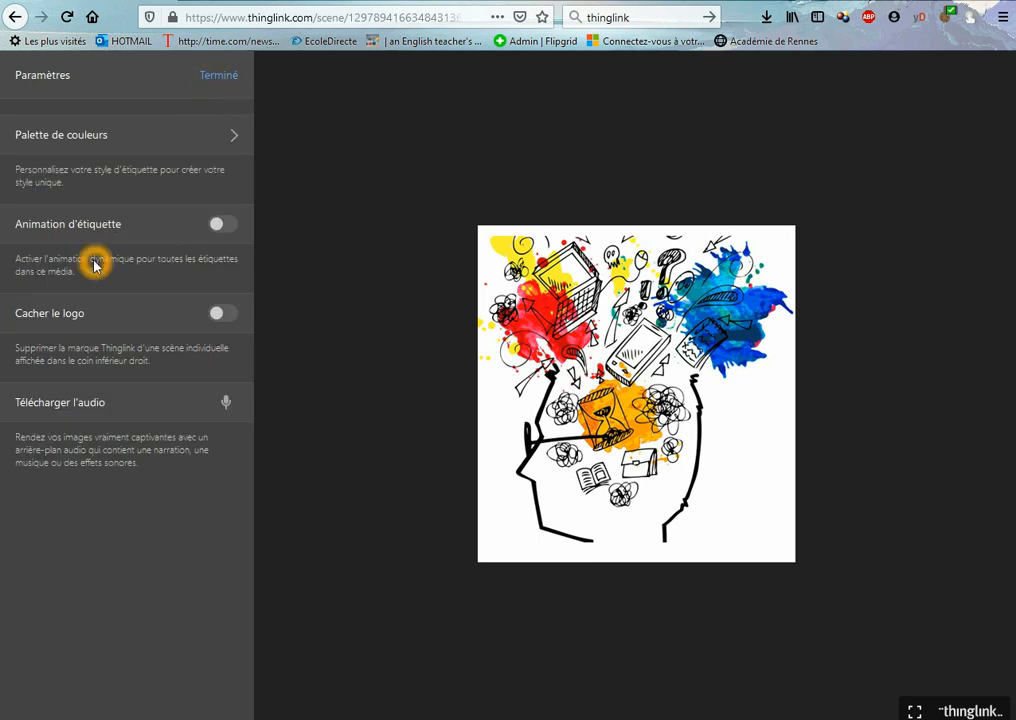
pyautogui.click(223, 229)
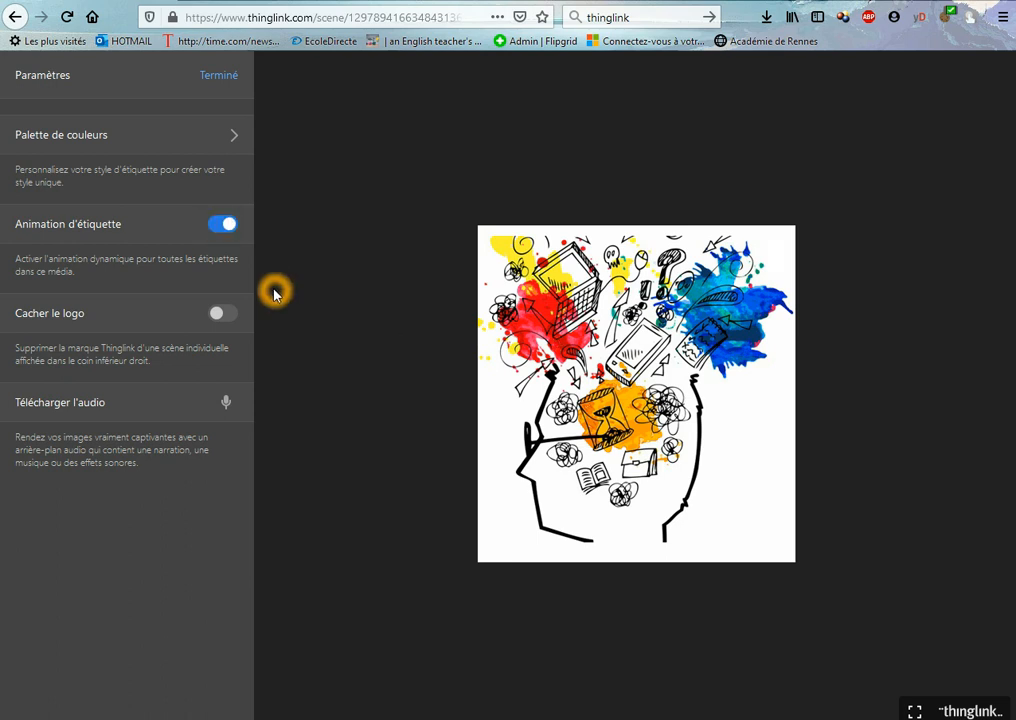
pyautogui.click(225, 317)
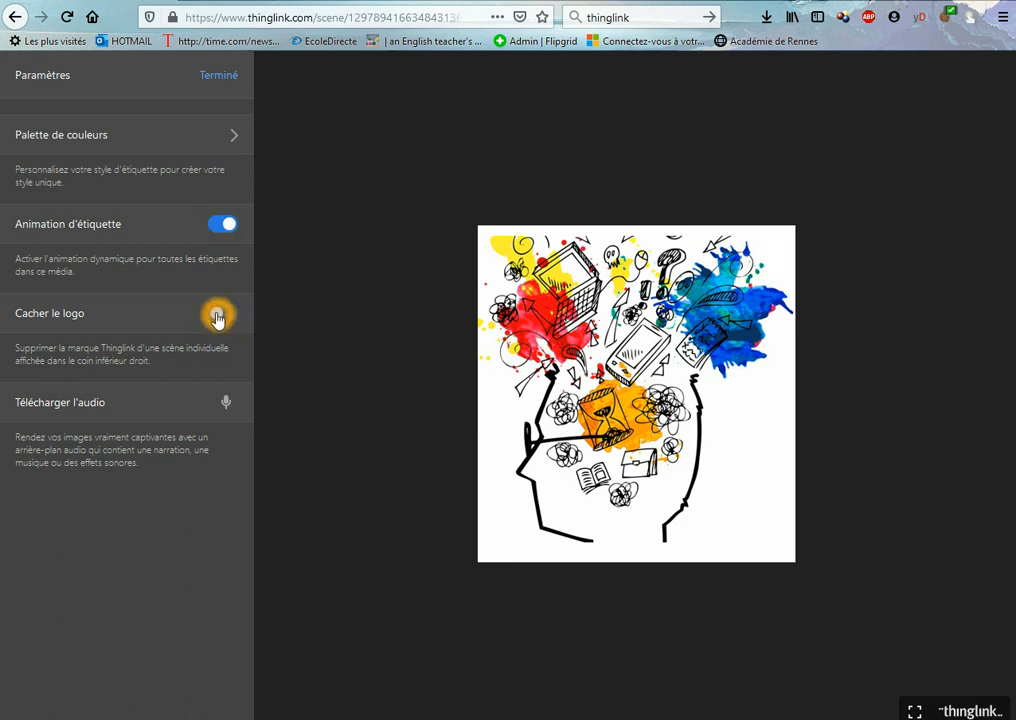
pyautogui.click(83, 408)
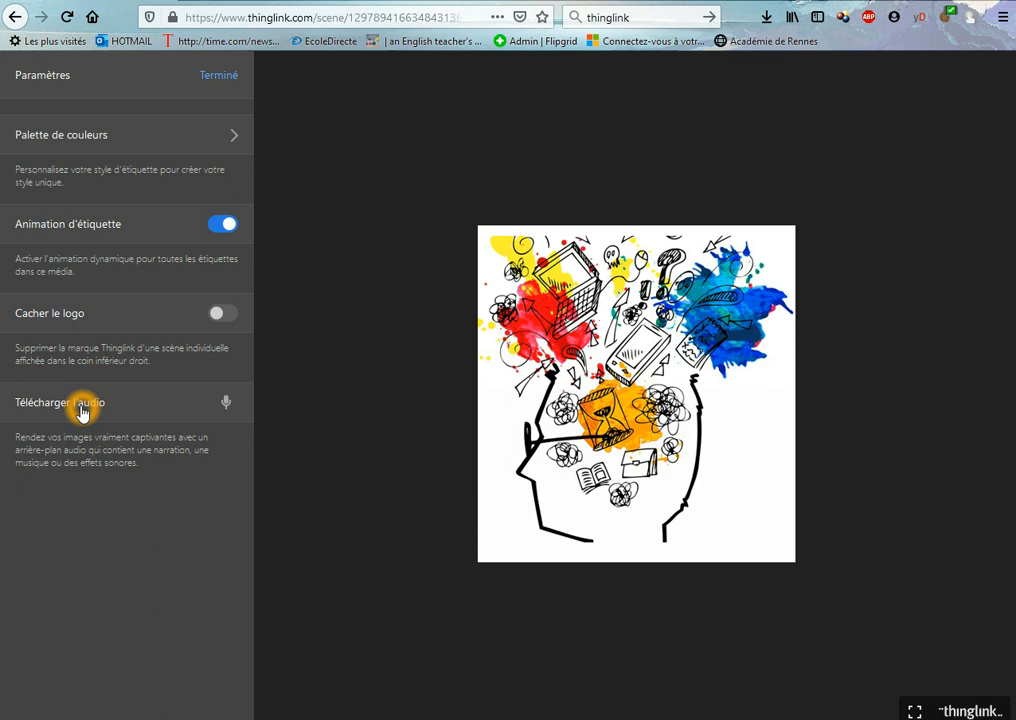
# Finish the image settings and return to the editor's main options
pyautogui.click(57, 438)
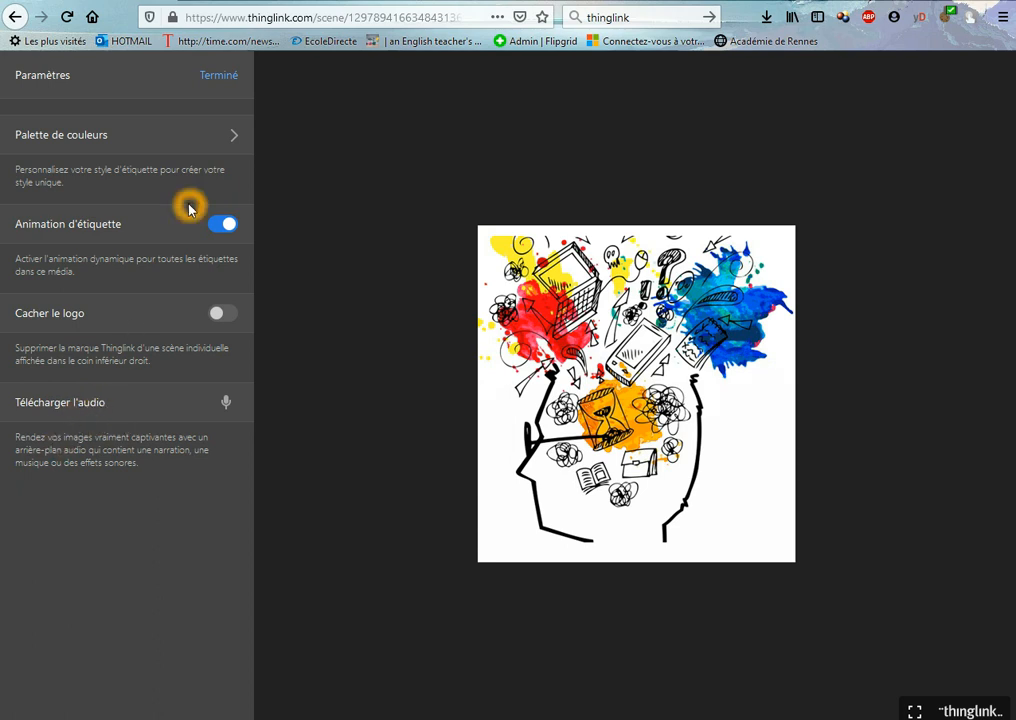
pyautogui.click(222, 78)
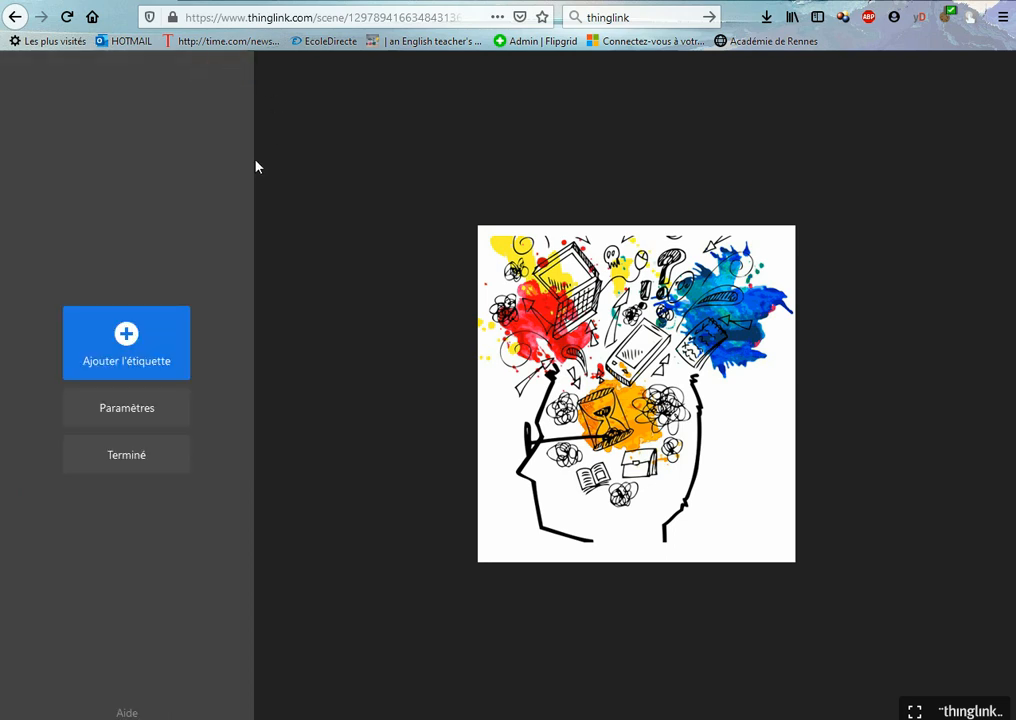
pyautogui.click(129, 337)
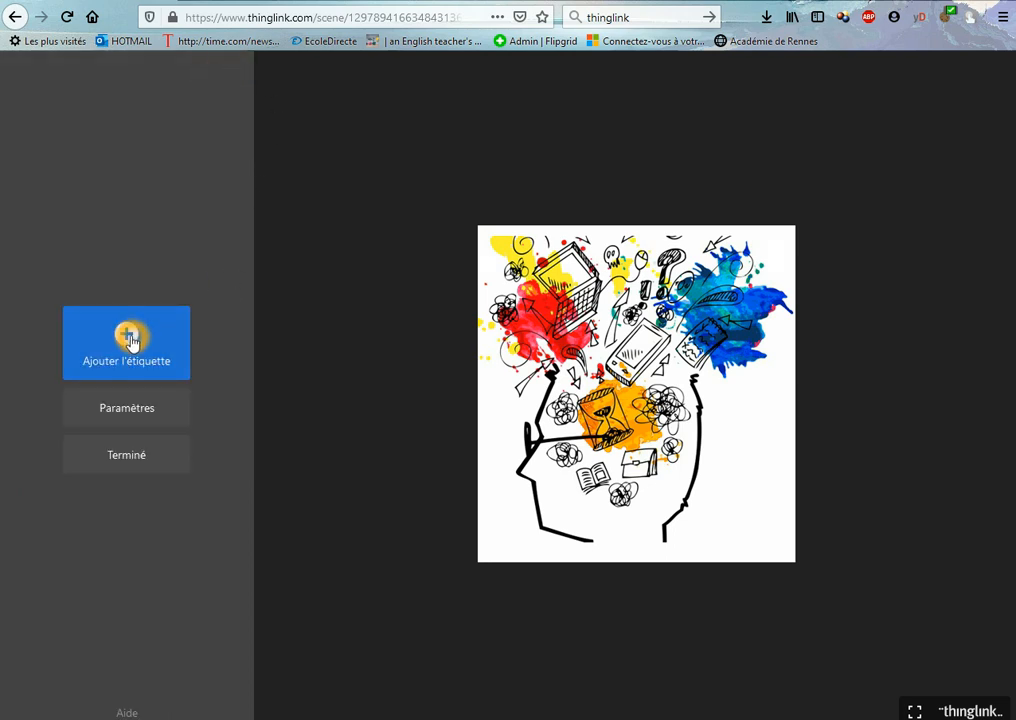
pyautogui.click(128, 338)
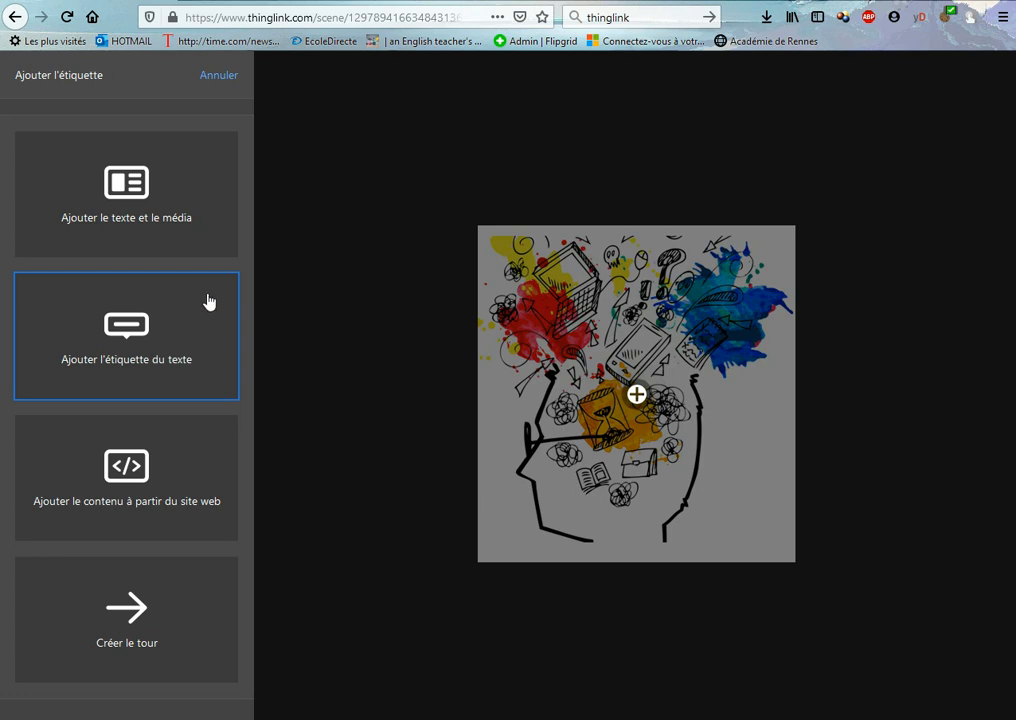
pyautogui.click(157, 221)
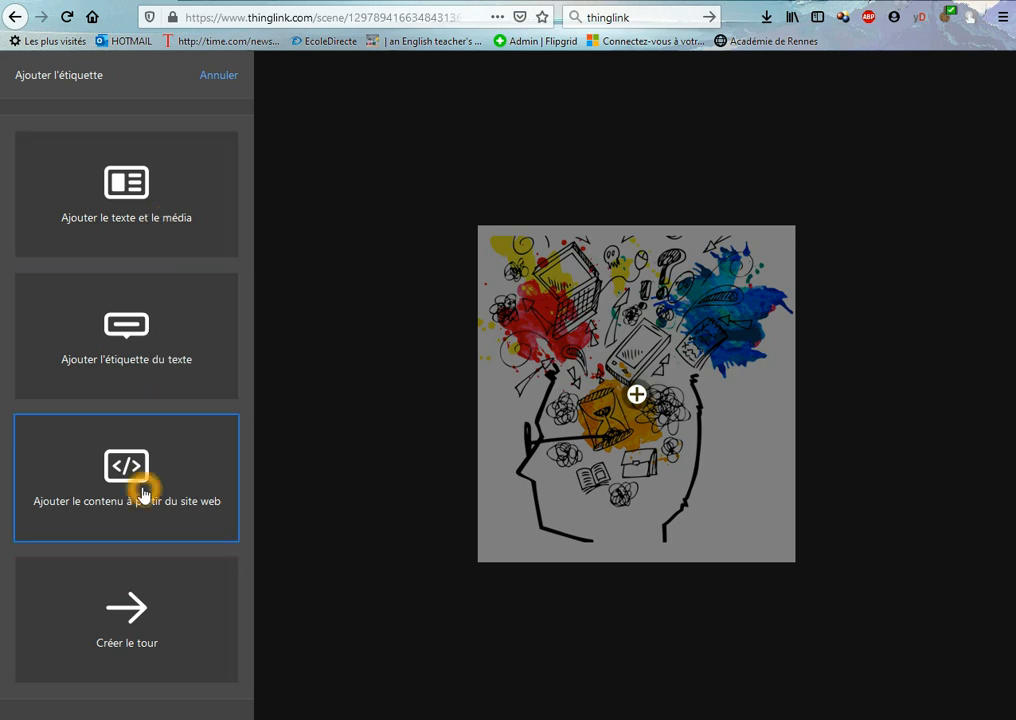
pyautogui.click(236, 470)
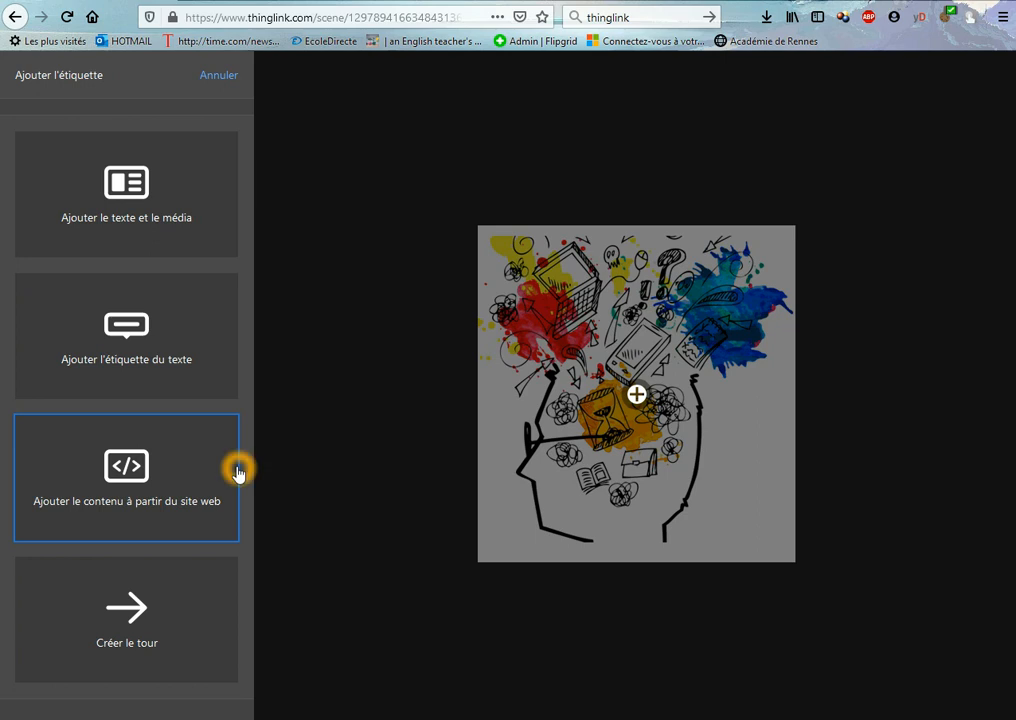
pyautogui.click(139, 204)
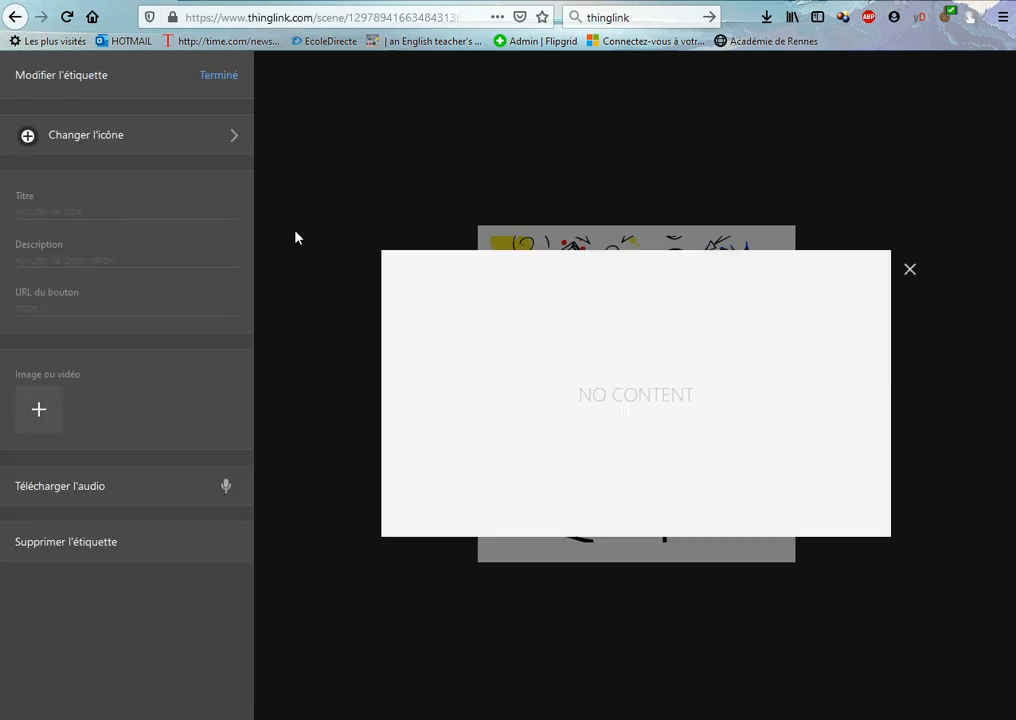
pyautogui.click(907, 269)
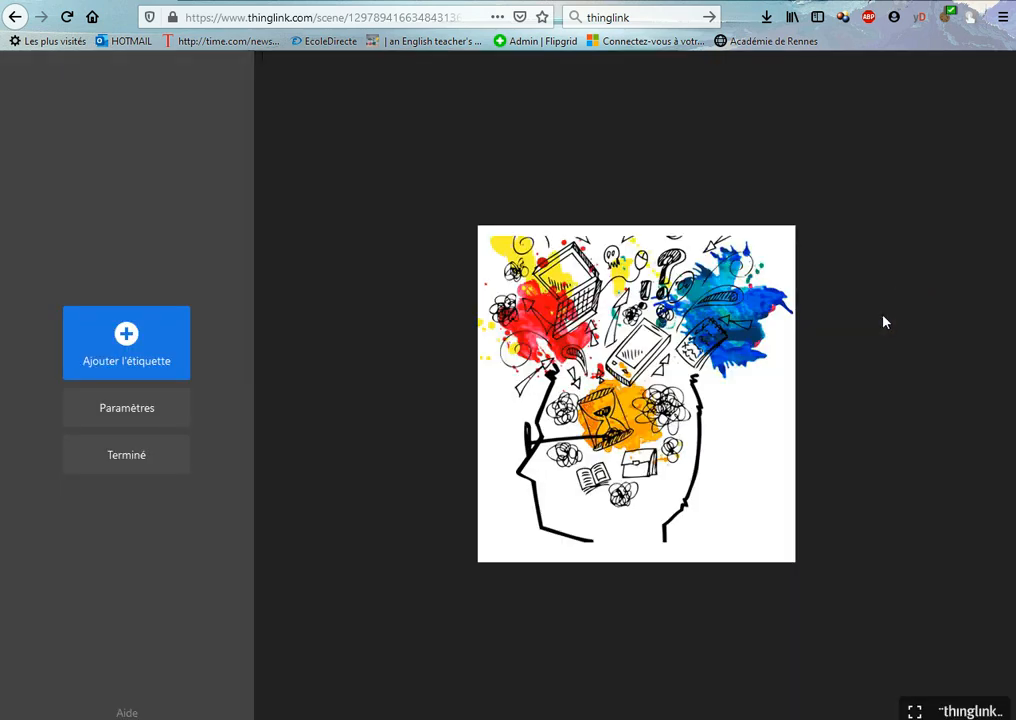
# Add a text and media tag placed on the question mark drawing beside the blue paint splash
pyautogui.click(130, 350)
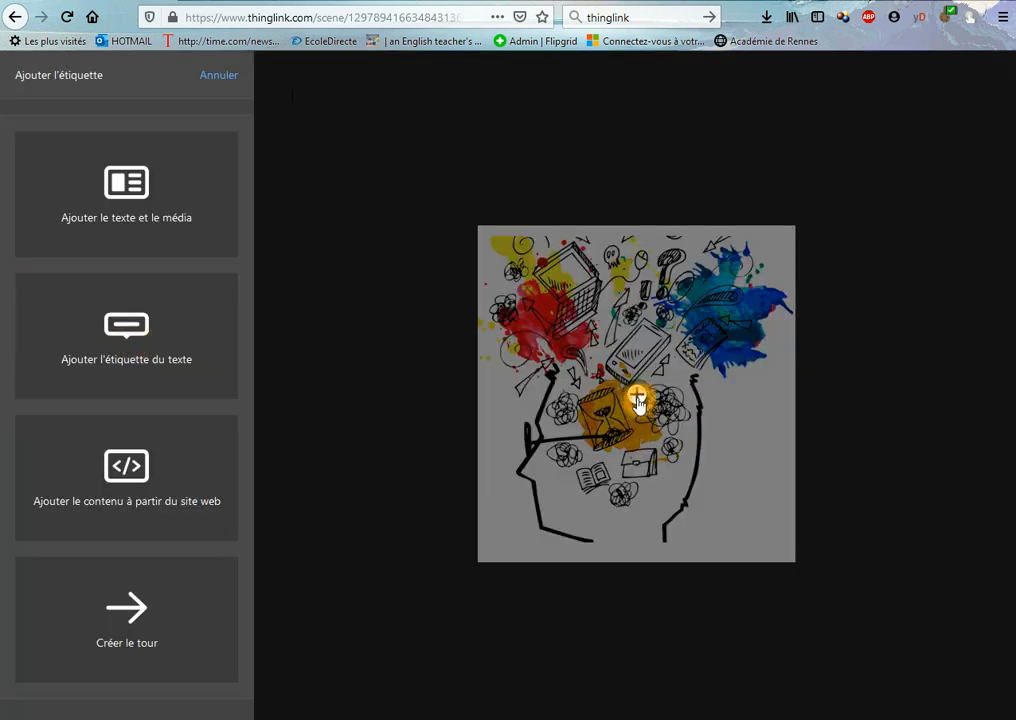
pyautogui.moveTo(731, 283)
pyautogui.mouseDown()
pyautogui.moveTo(721, 259)
pyautogui.moveTo(721, 286)
pyautogui.moveTo(680, 280)
pyautogui.mouseUp()
pyautogui.click(680, 280)
pyautogui.click(679, 280)
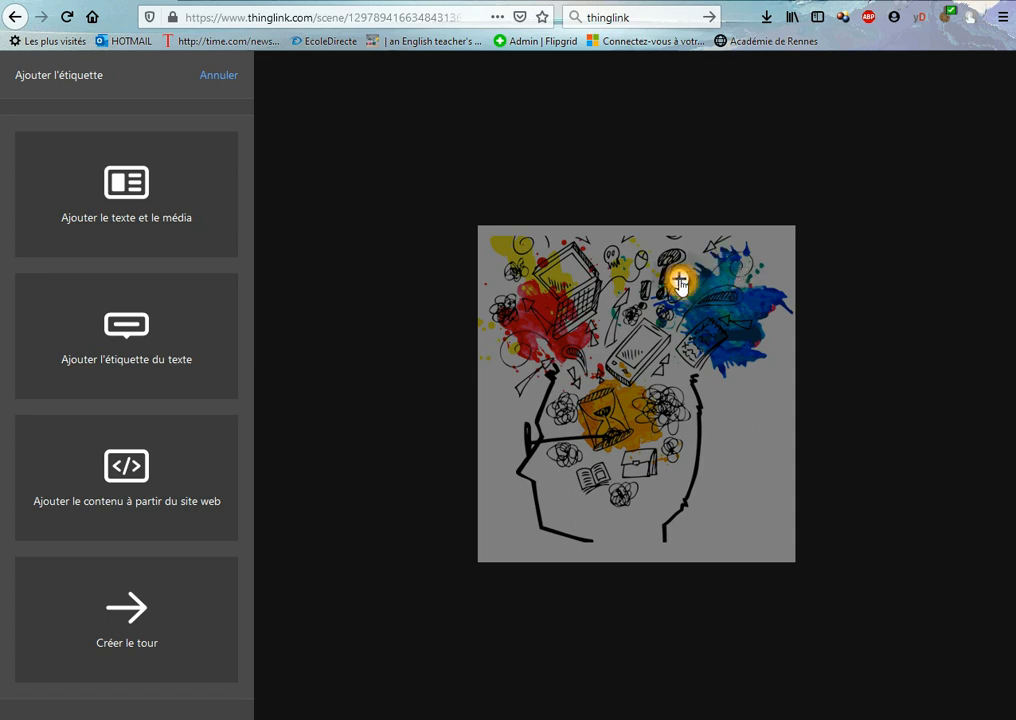
pyautogui.click(142, 212)
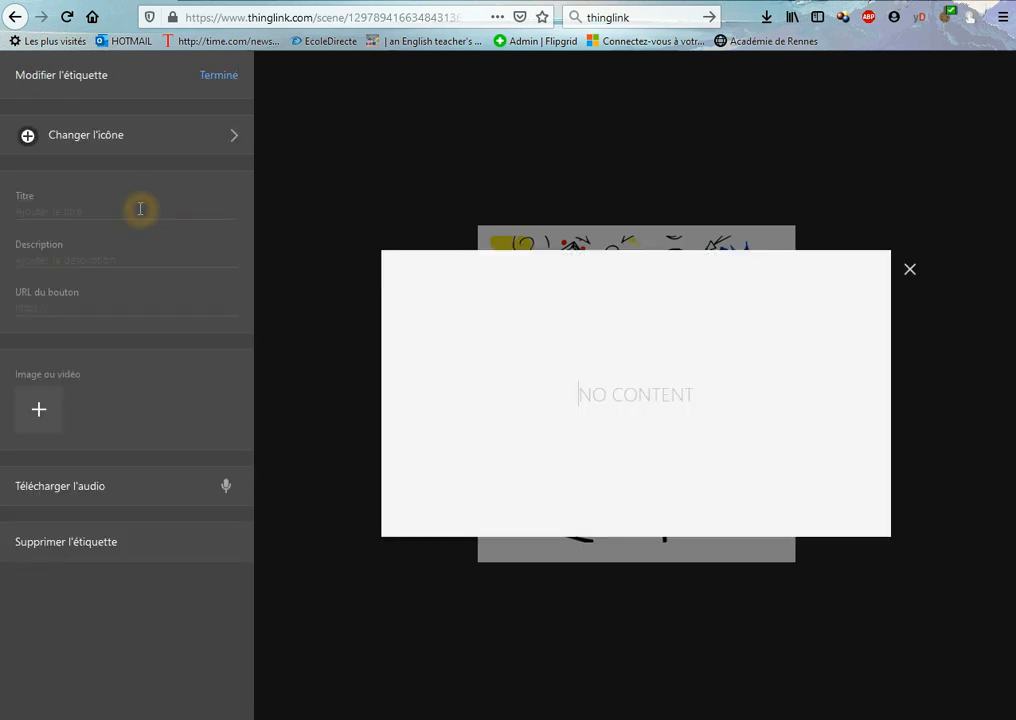
# Change the tag's icon to the green question mark
pyautogui.click(100, 147)
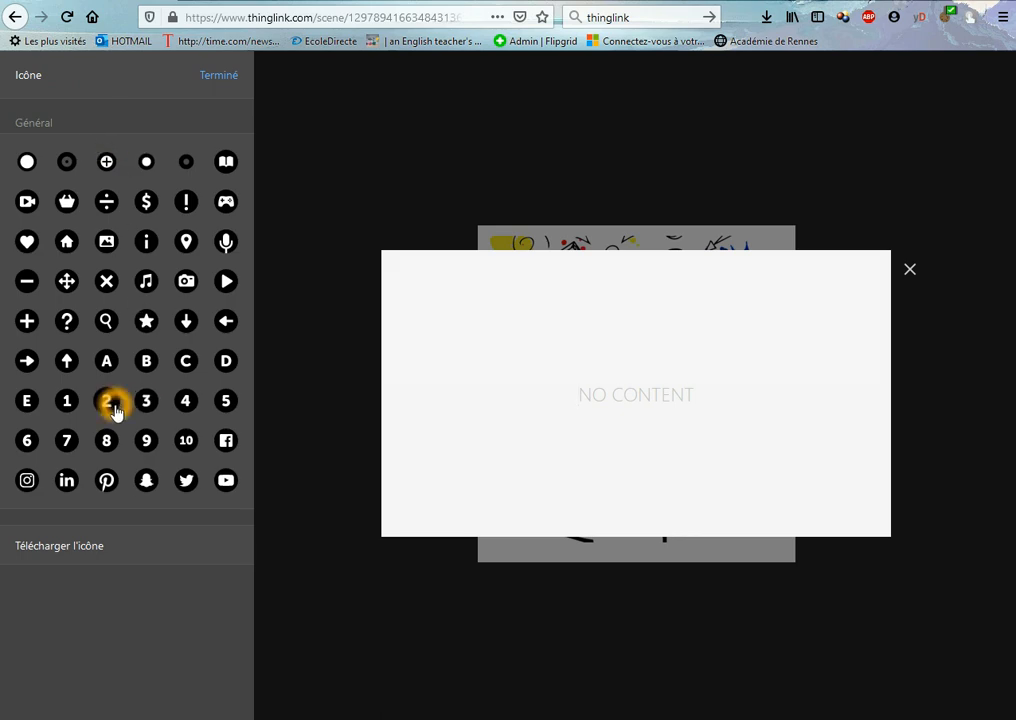
pyautogui.click(28, 165)
pyautogui.click(165, 167)
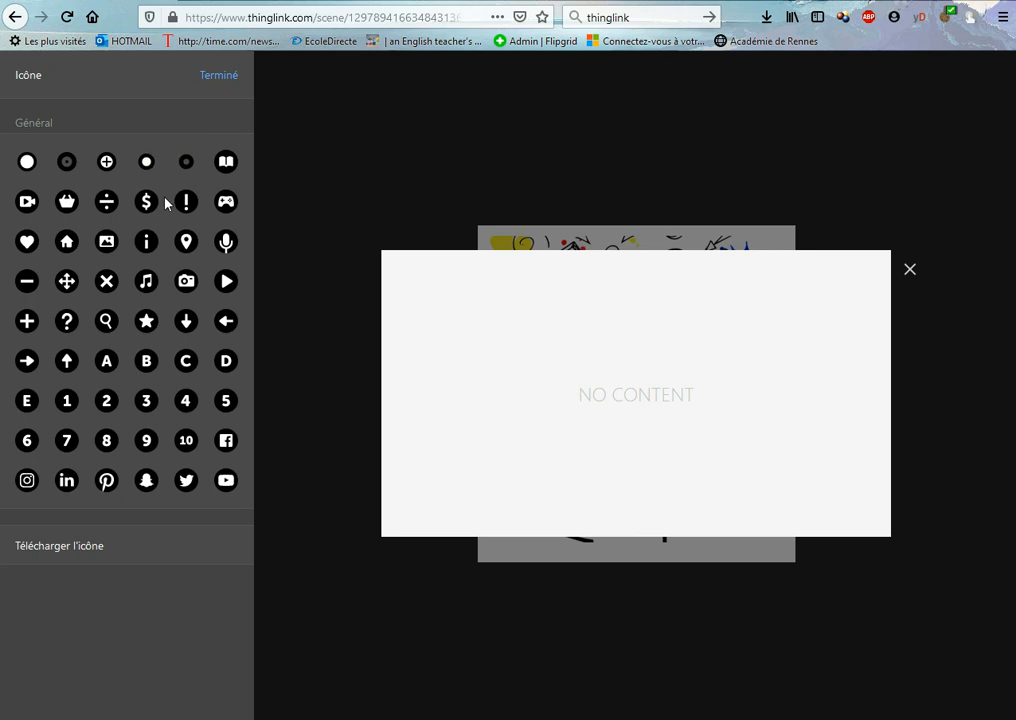
pyautogui.click(152, 283)
pyautogui.click(179, 283)
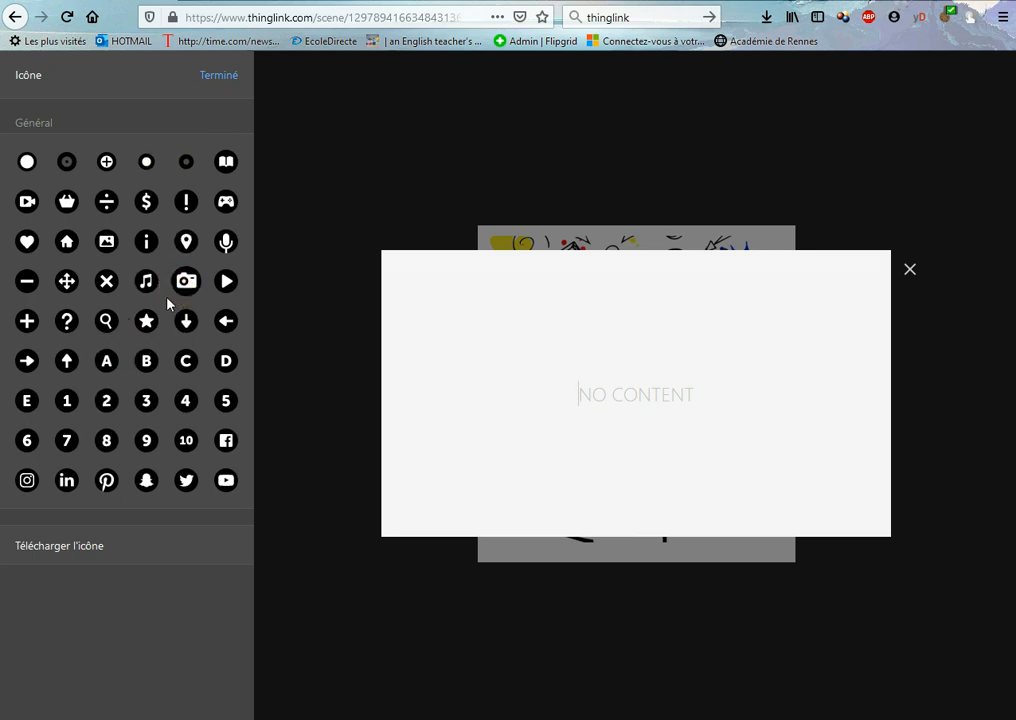
pyautogui.click(65, 570)
pyautogui.click(70, 553)
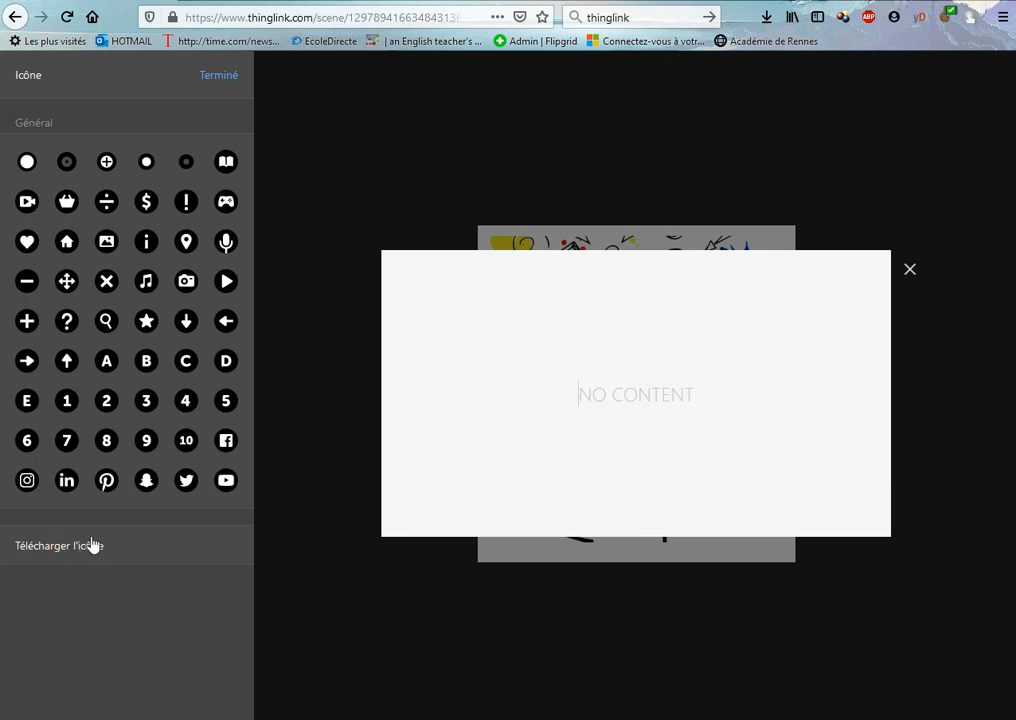
pyautogui.click(30, 325)
pyautogui.click(27, 358)
pyautogui.click(68, 322)
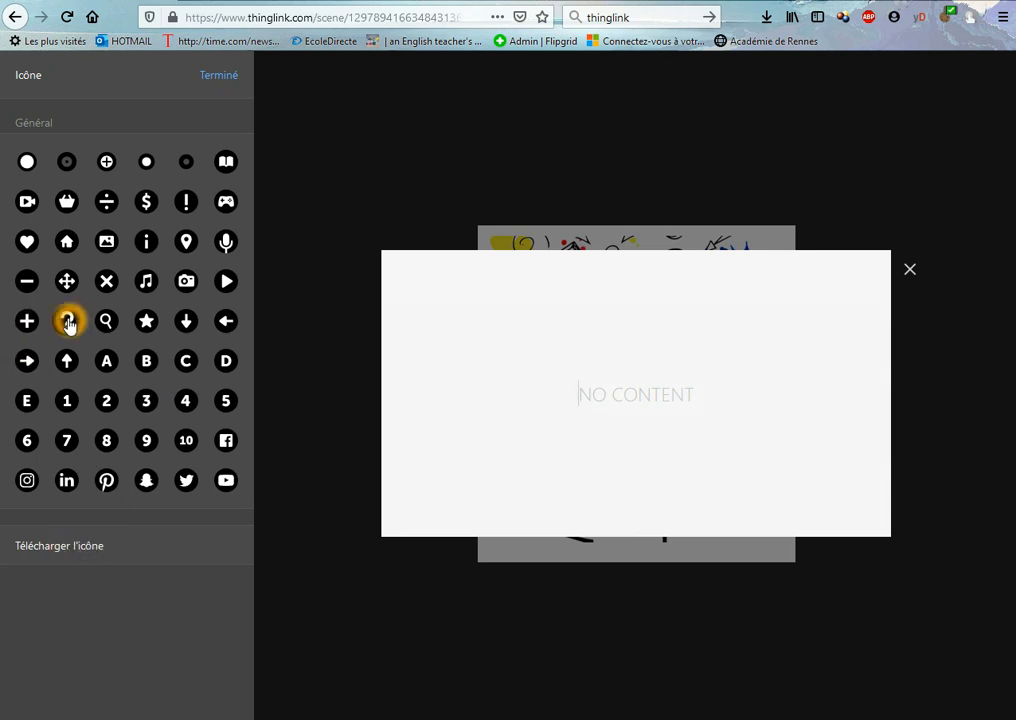
pyautogui.click(67, 322)
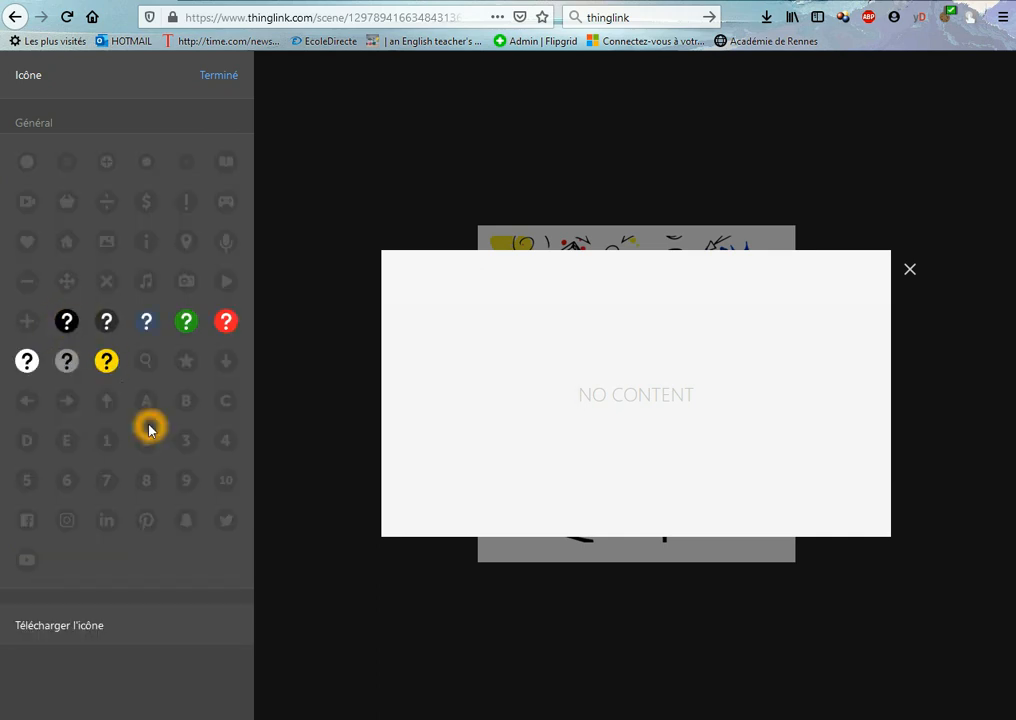
pyautogui.click(126, 519)
pyautogui.click(187, 322)
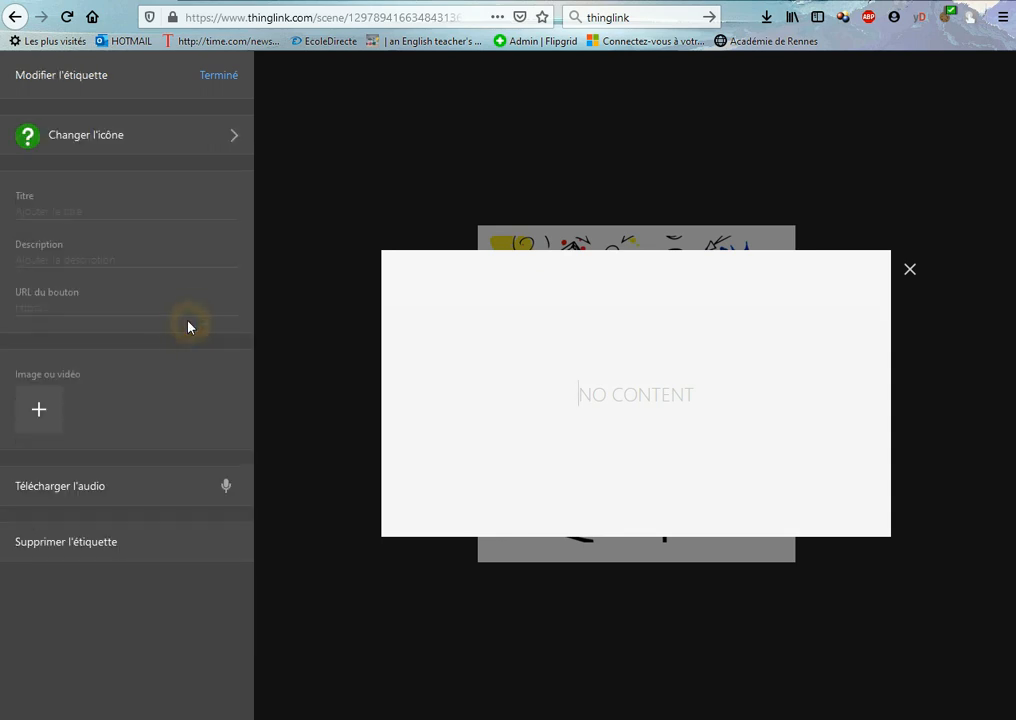
# Give the tag the title "Exemple de Titre" and the description "Que voilà un bel exemple"
pyautogui.click(87, 207)
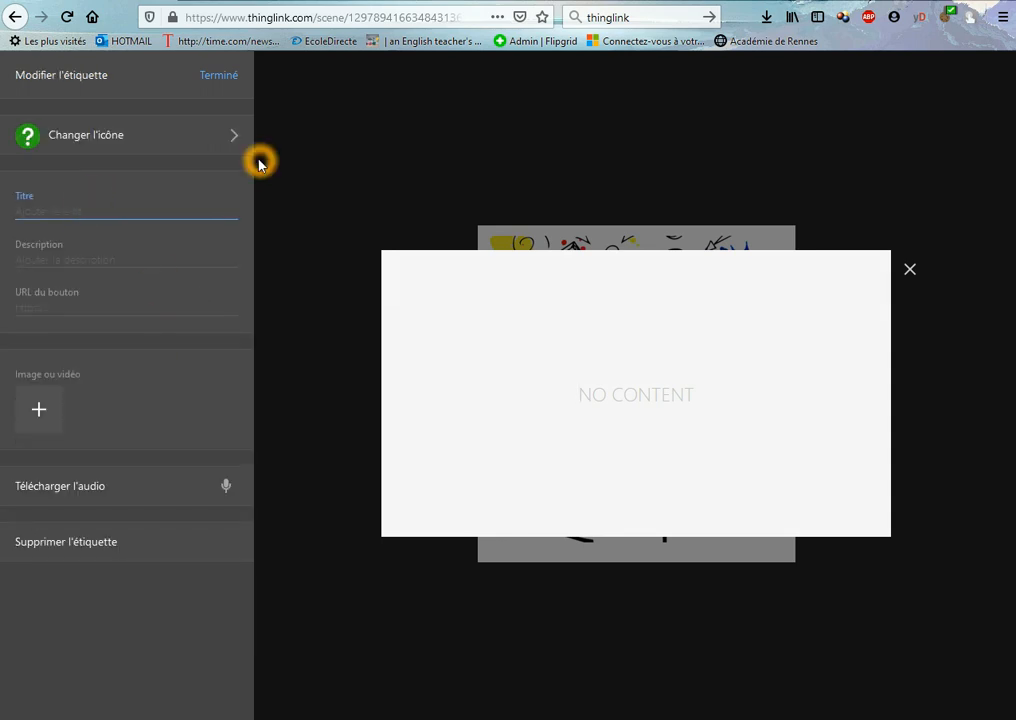
pyautogui.write('Exemple de Titre')
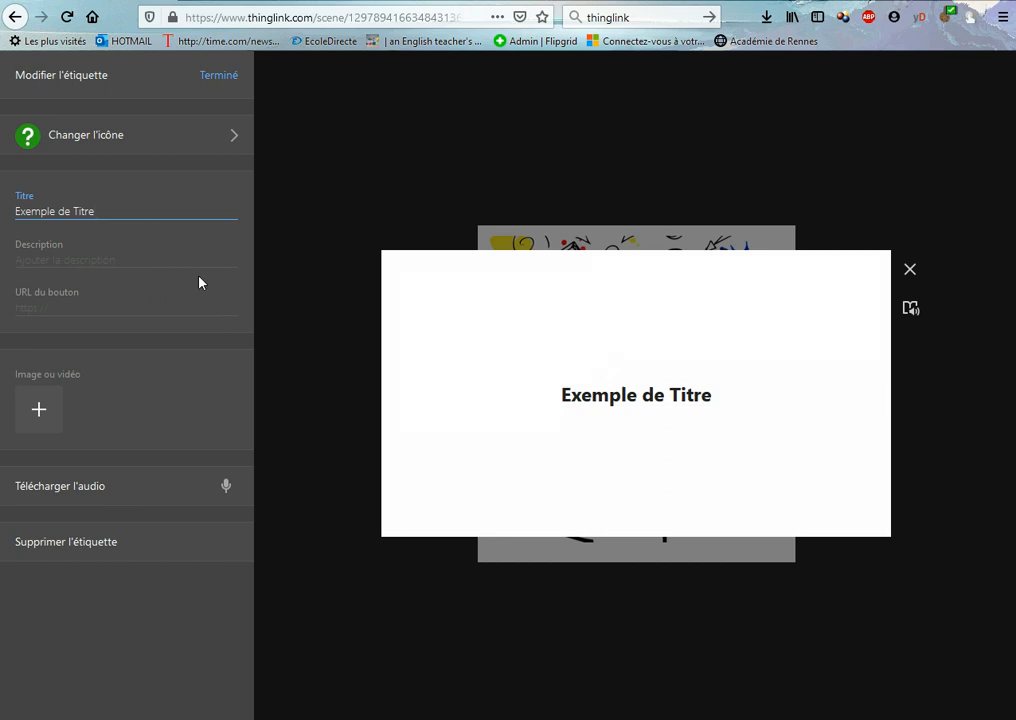
pyautogui.click(99, 256)
pyautogui.click(109, 256)
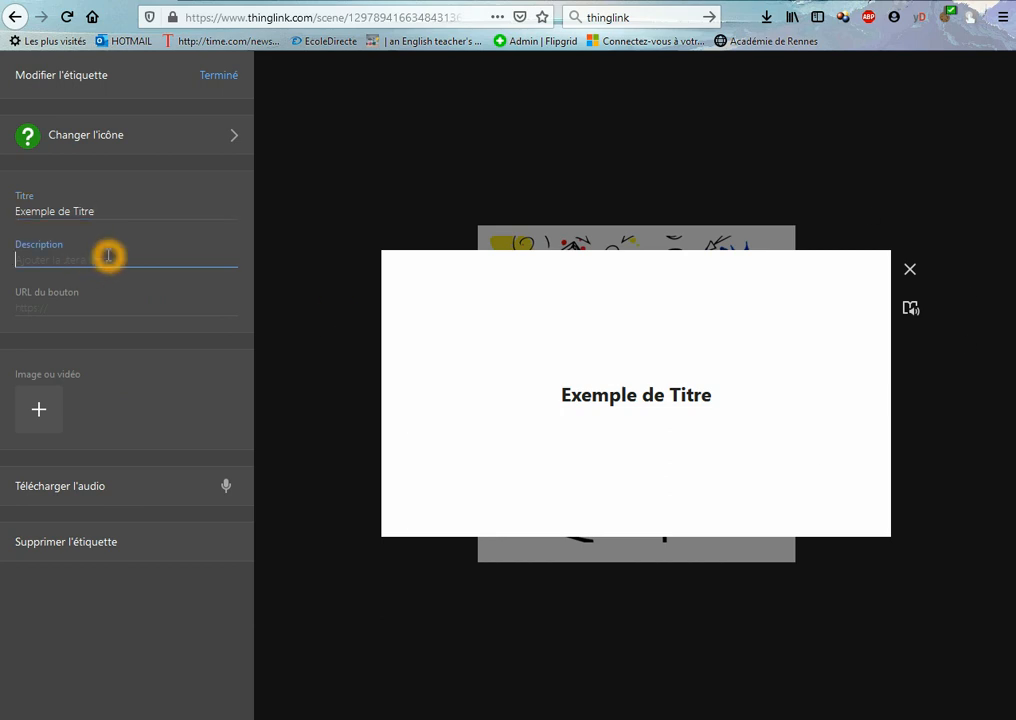
pyautogui.click(430, 312)
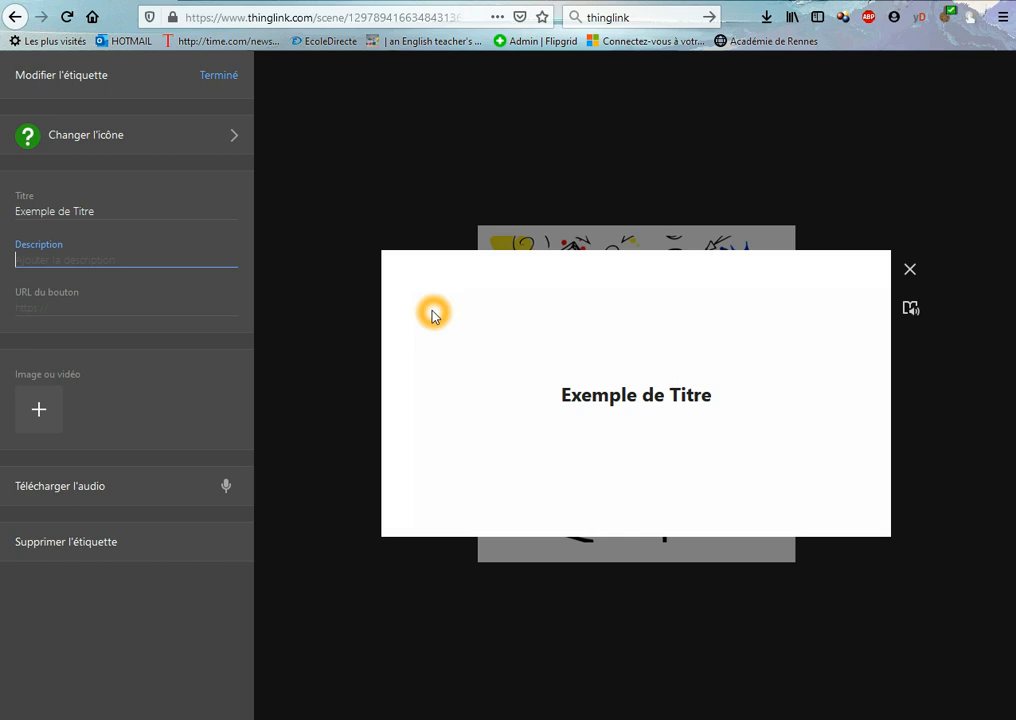
pyautogui.click(481, 339)
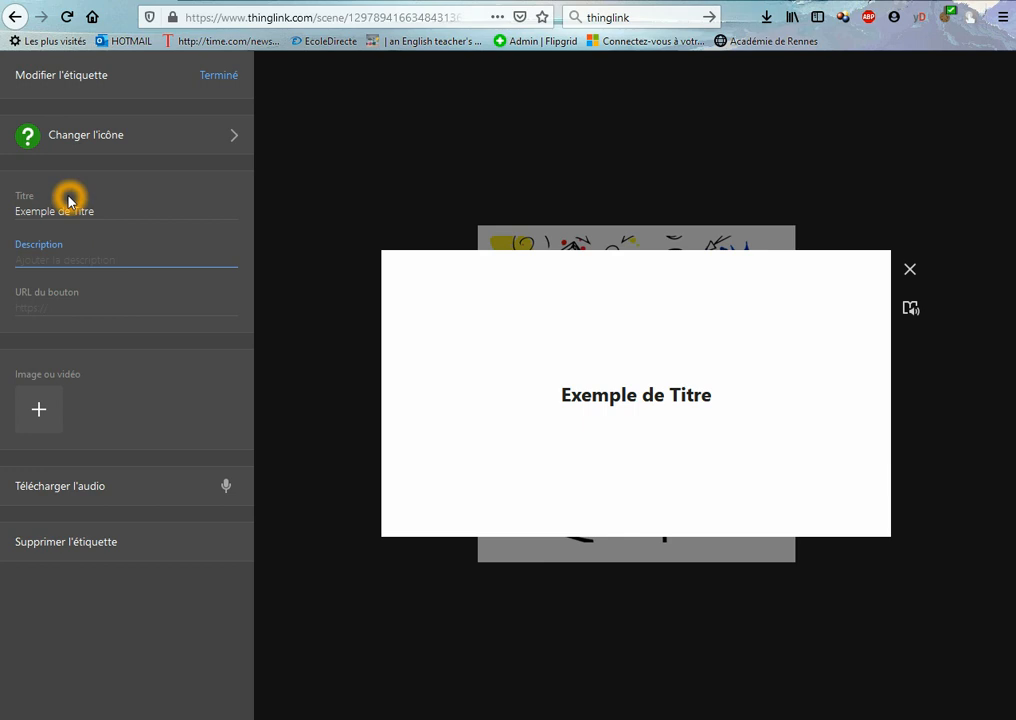
pyautogui.write('Que voilà un bel exemple')
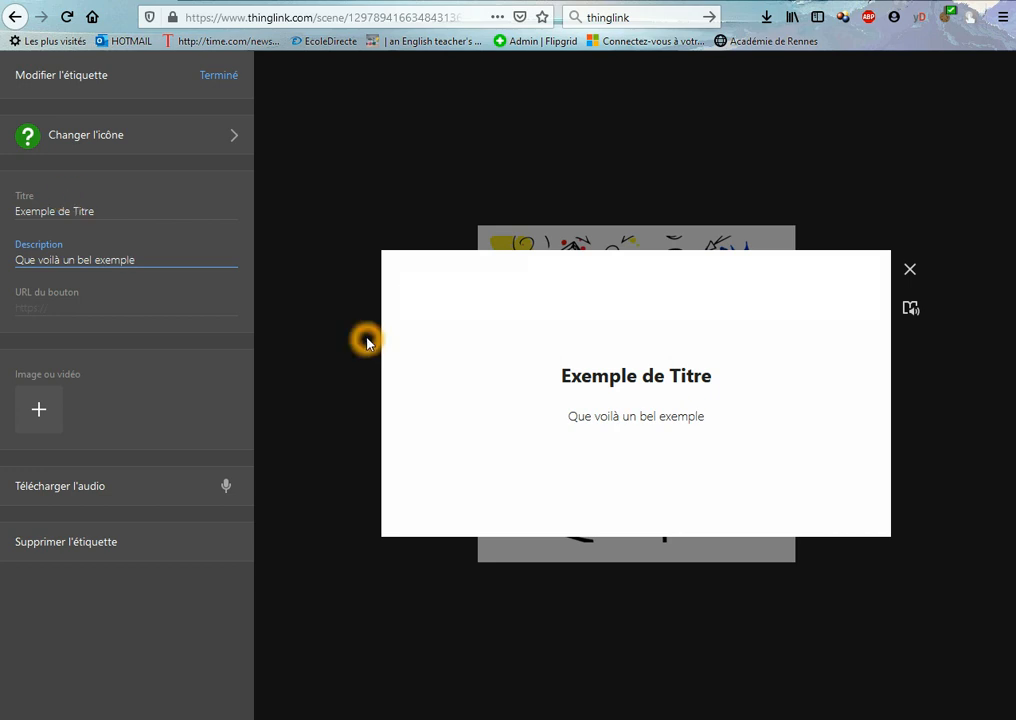
pyautogui.click(103, 307)
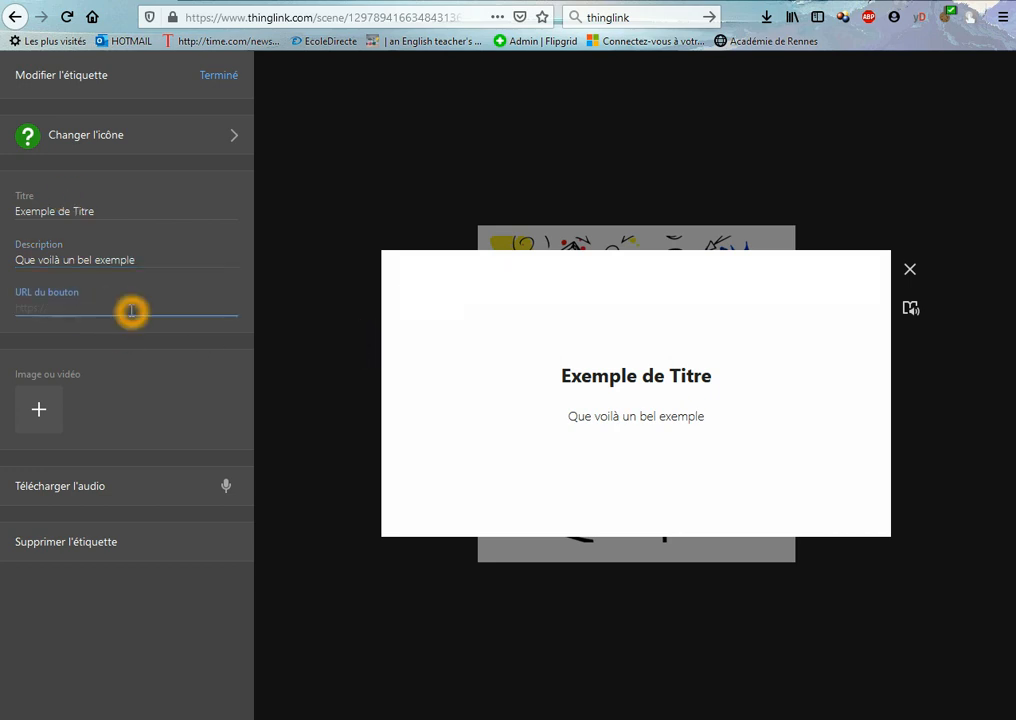
pyautogui.write('http://ww')
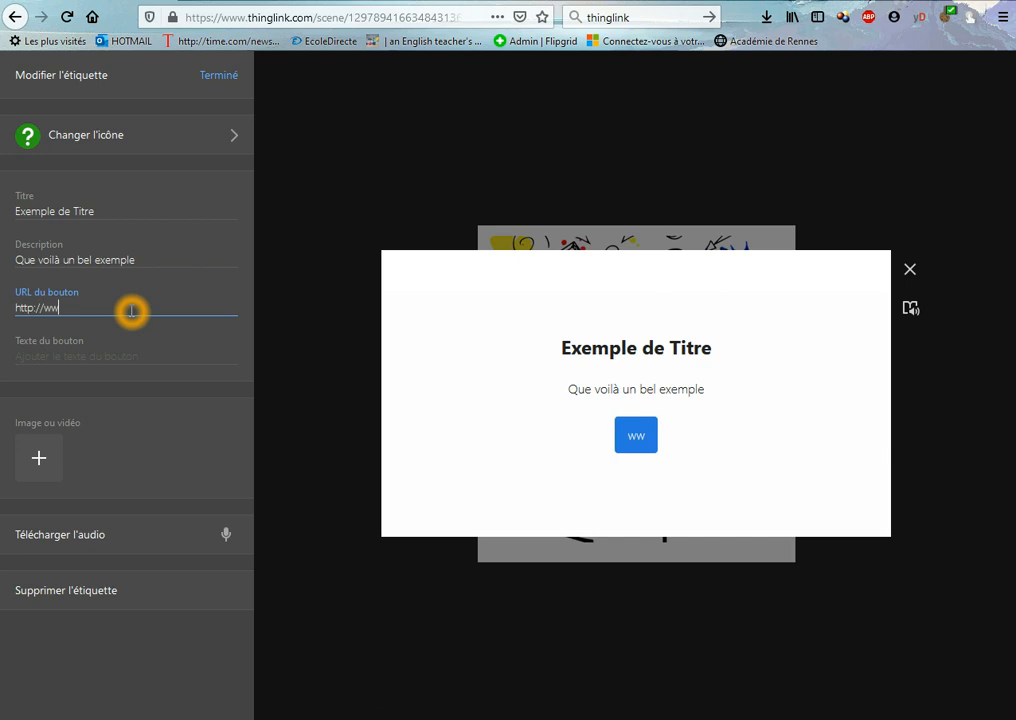
pyautogui.write('w.test.com')
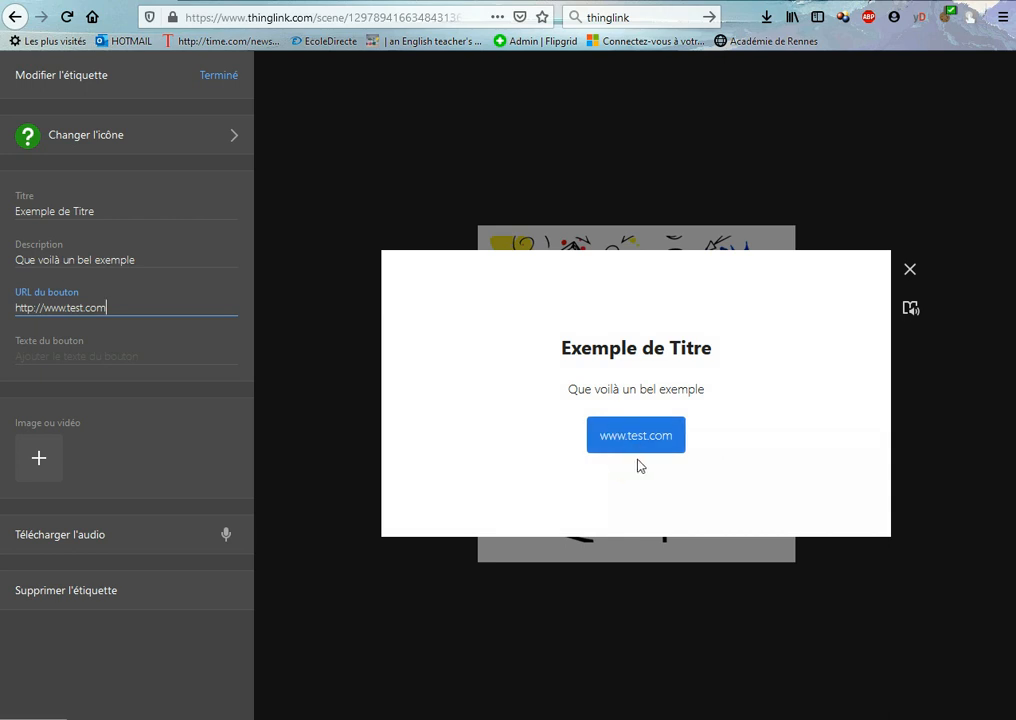
pyautogui.click(141, 352)
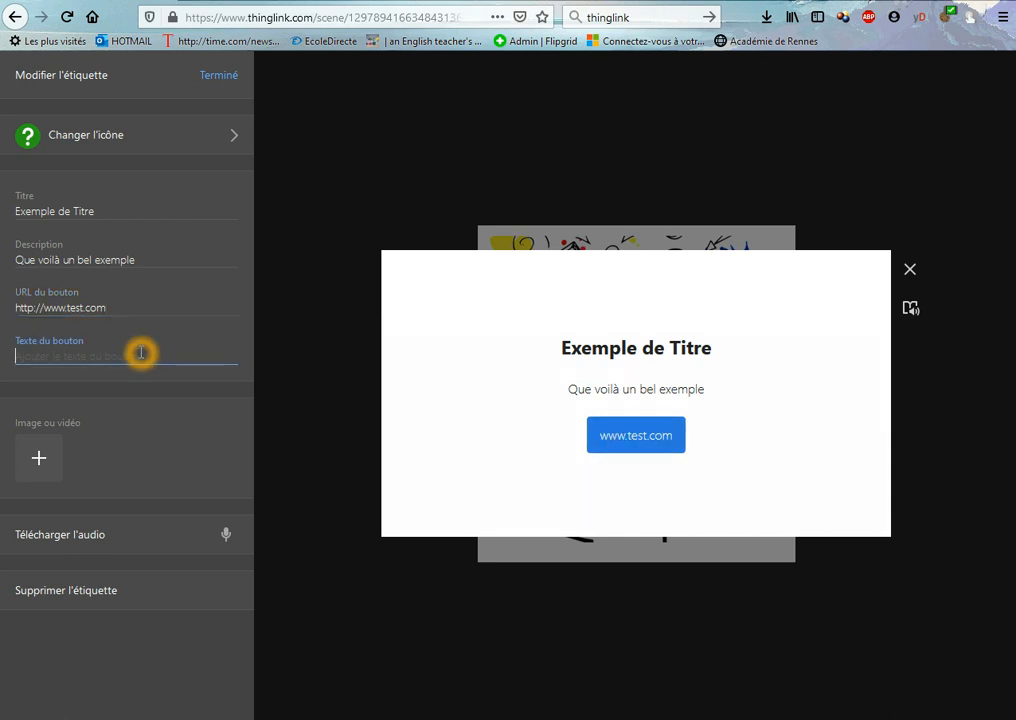
pyautogui.write('Clique')
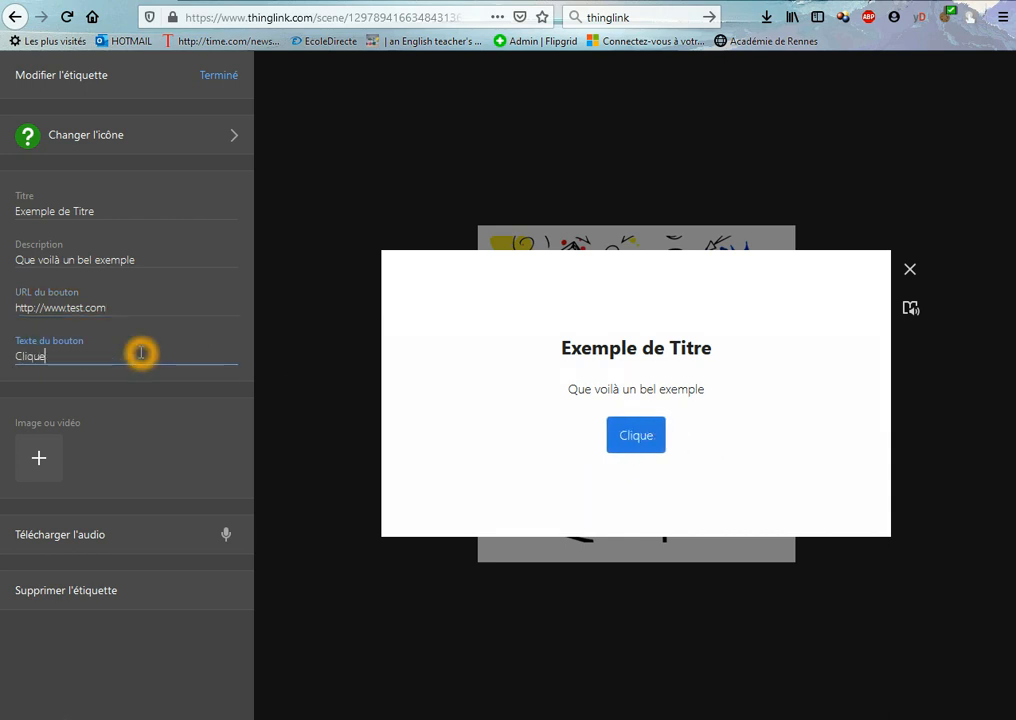
pyautogui.write('z ici pour aller sur u')
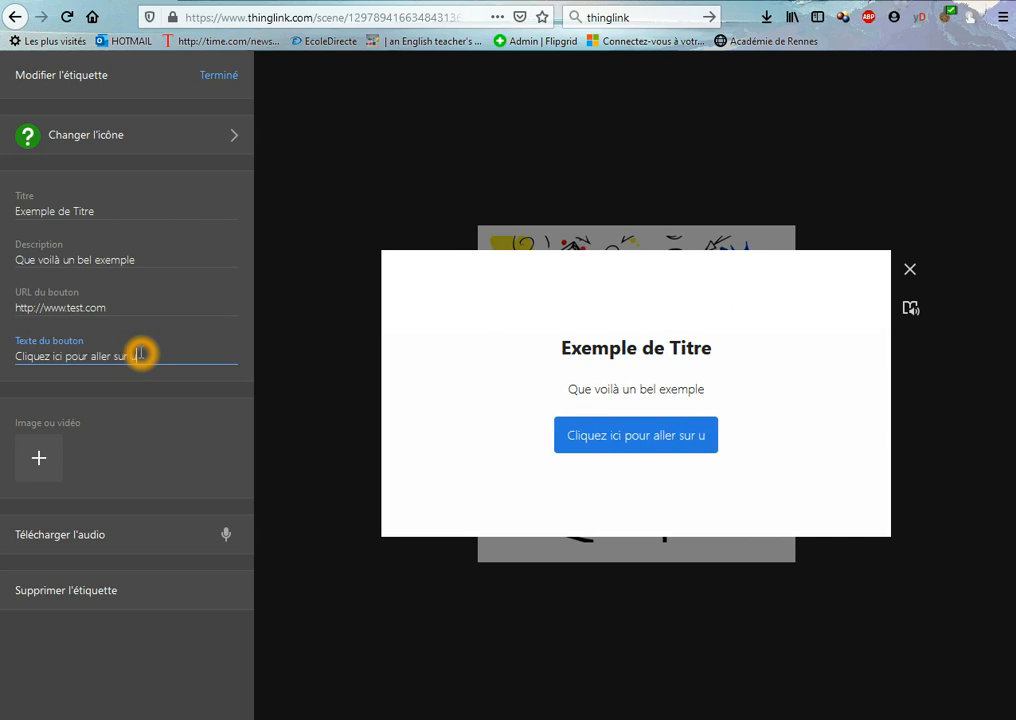
pyautogui.write('n super site')
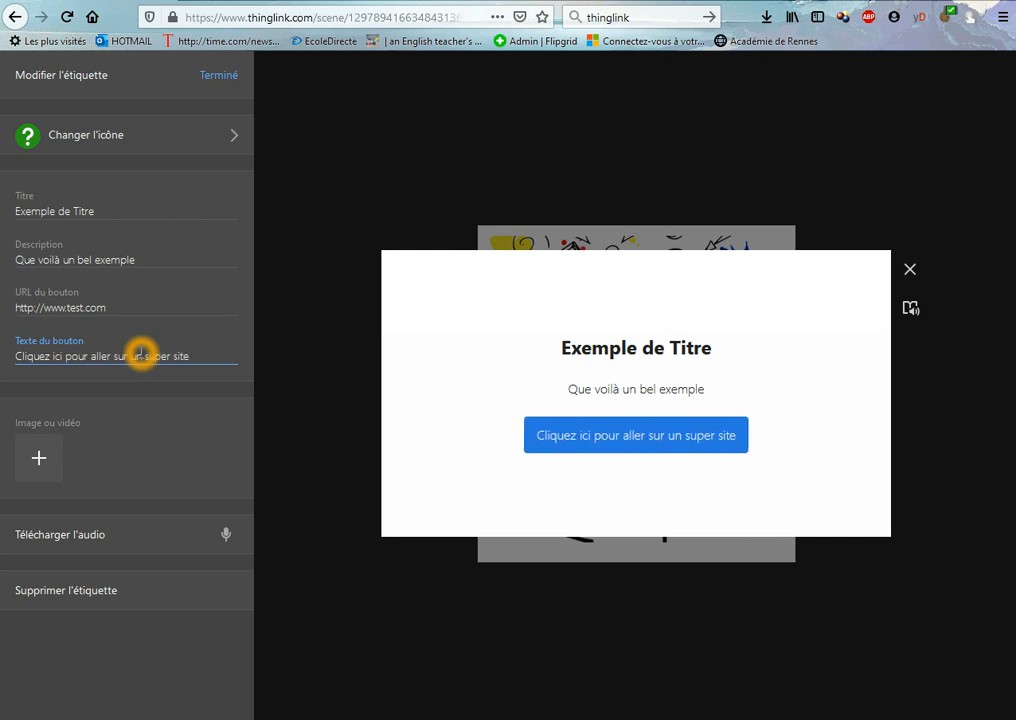
# Add the picture 0.jpg to the tag and check the image and link button in its preview
pyautogui.click(48, 460)
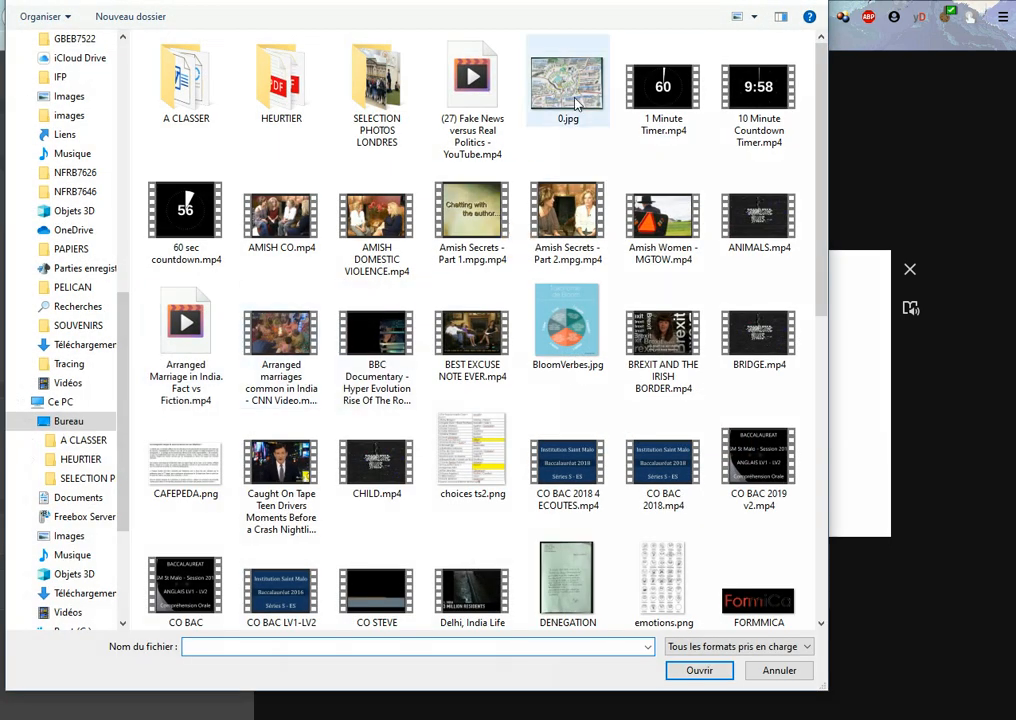
pyautogui.doubleClick(578, 97)
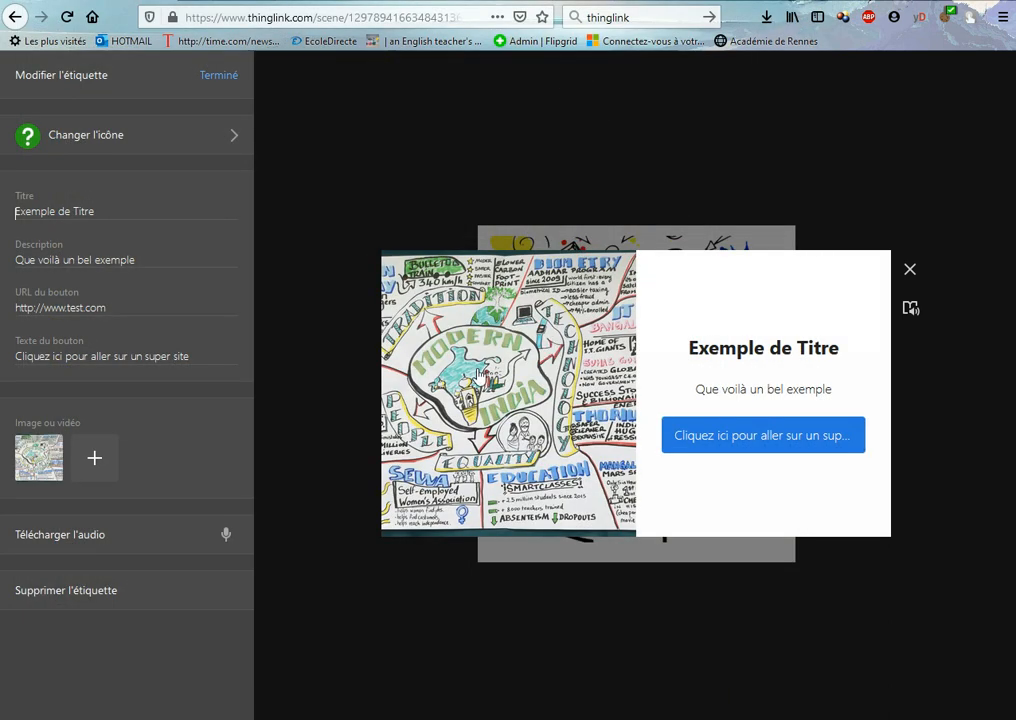
pyautogui.click(733, 437)
pyautogui.click(533, 393)
pyautogui.click(755, 439)
# View the tag's text in the immersive reader and show its reading preferences
pyautogui.click(909, 311)
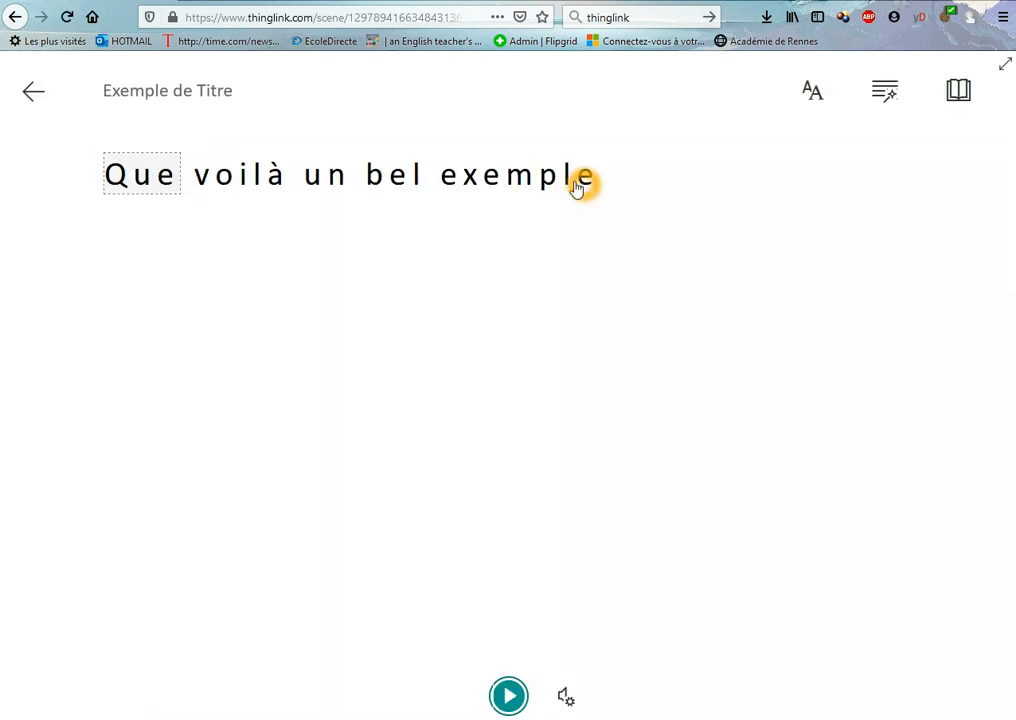
pyautogui.click(960, 98)
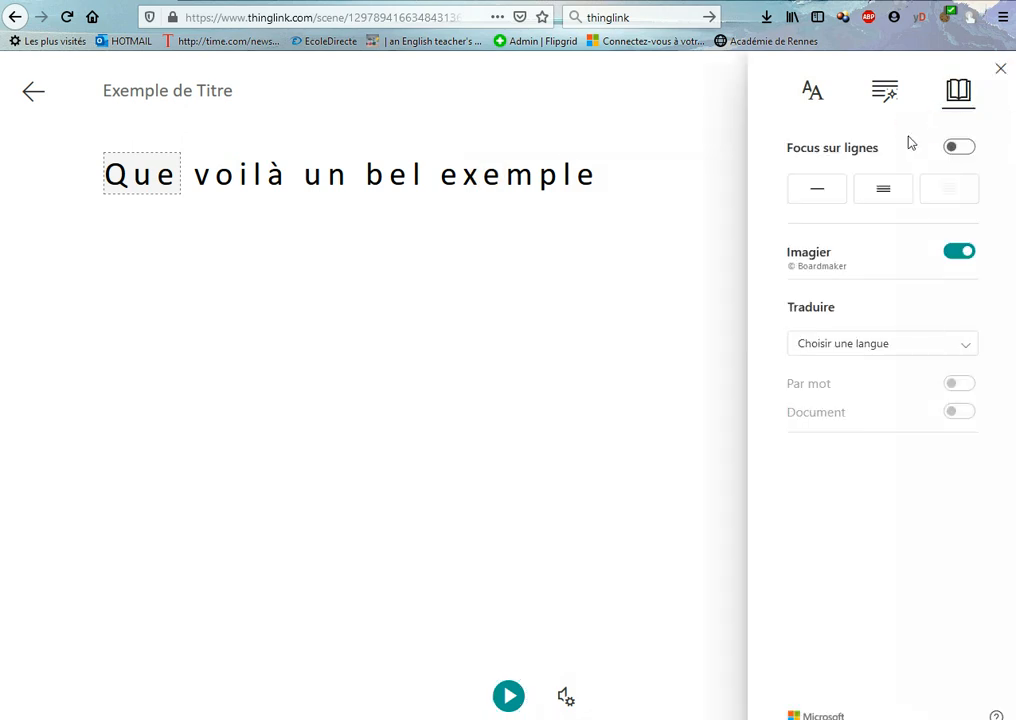
# Translate the reader text into Français (France), both by word and for the whole document
pyautogui.click(936, 344)
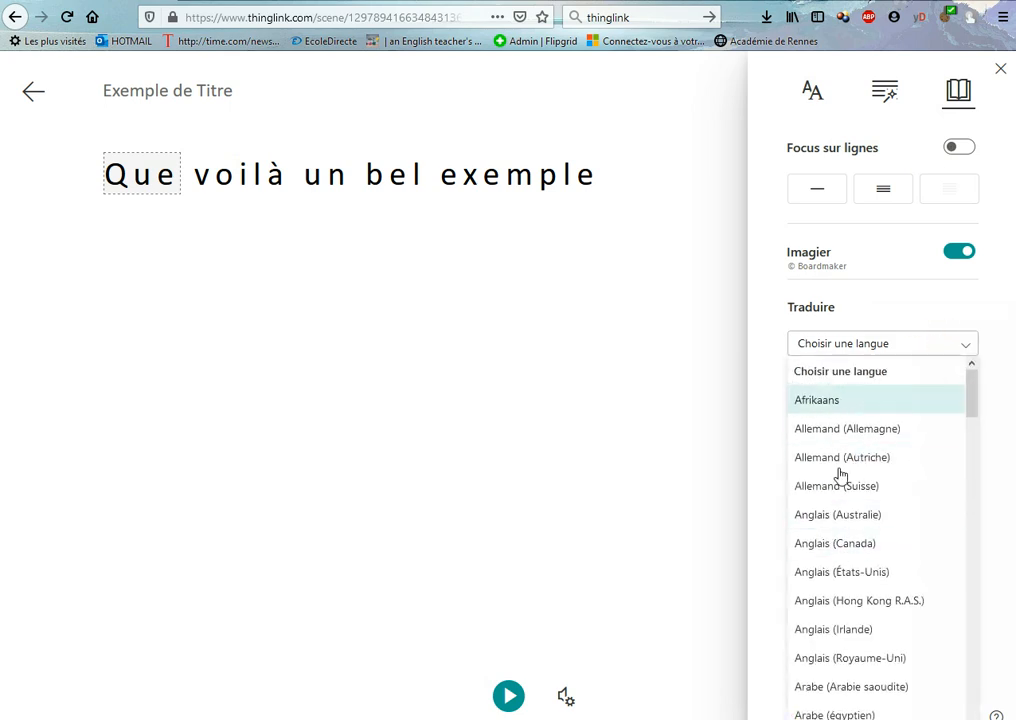
pyautogui.scroll(-3, 856, 580)
pyautogui.scroll(-10, 858, 580)
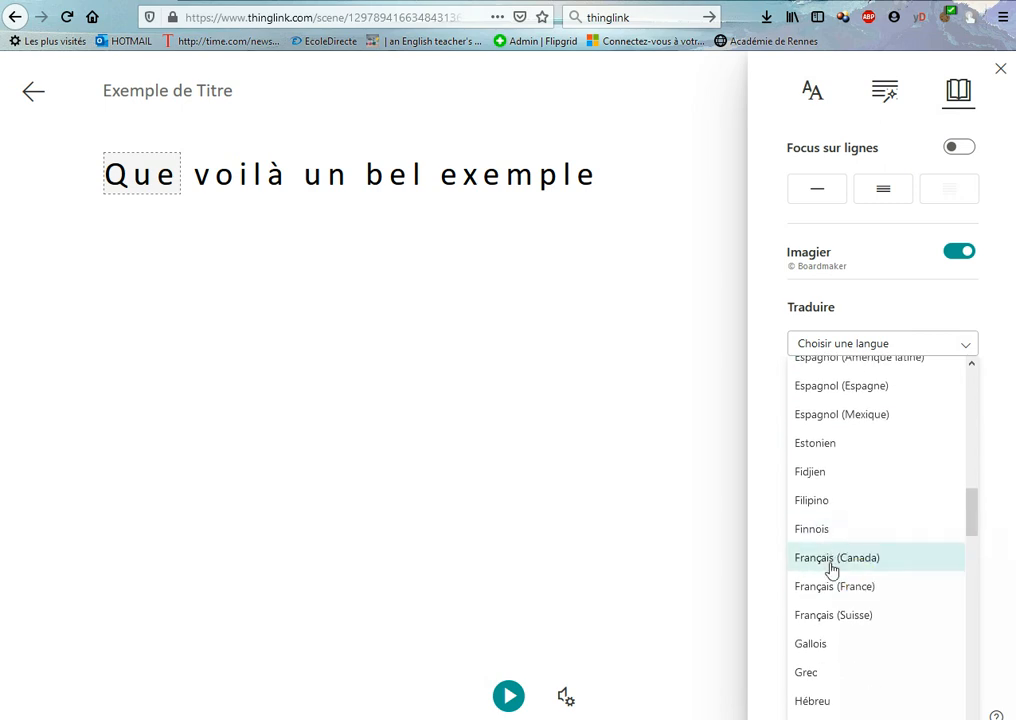
pyautogui.click(845, 591)
pyautogui.click(955, 412)
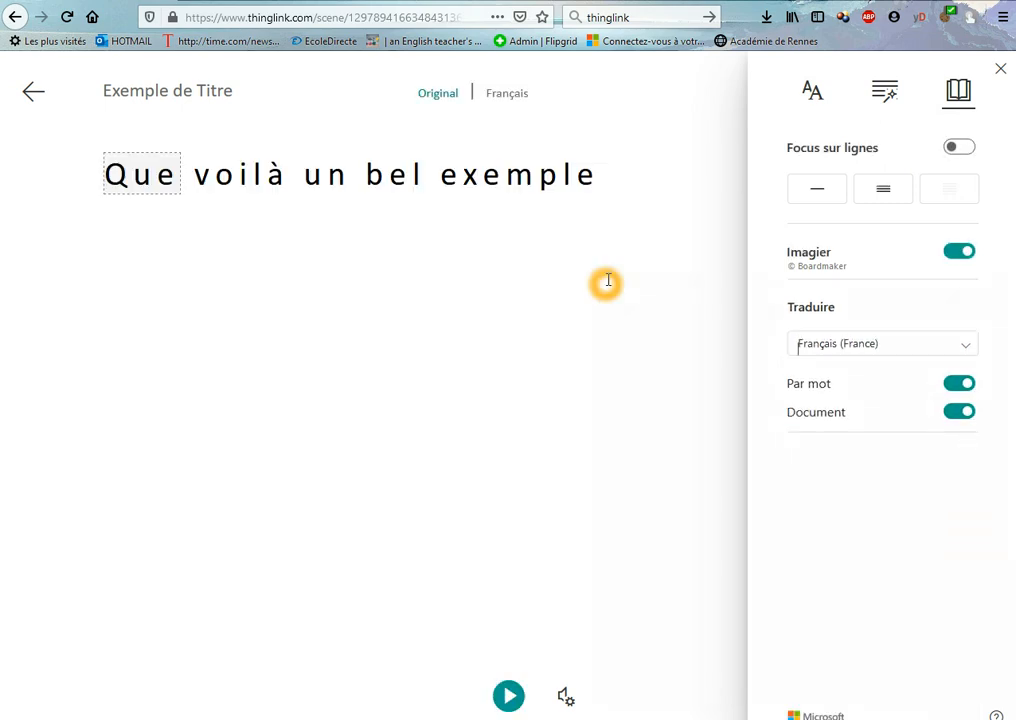
# Play the text aloud in the immersive reader and return to the tag
pyautogui.click(119, 202)
pyautogui.click(509, 696)
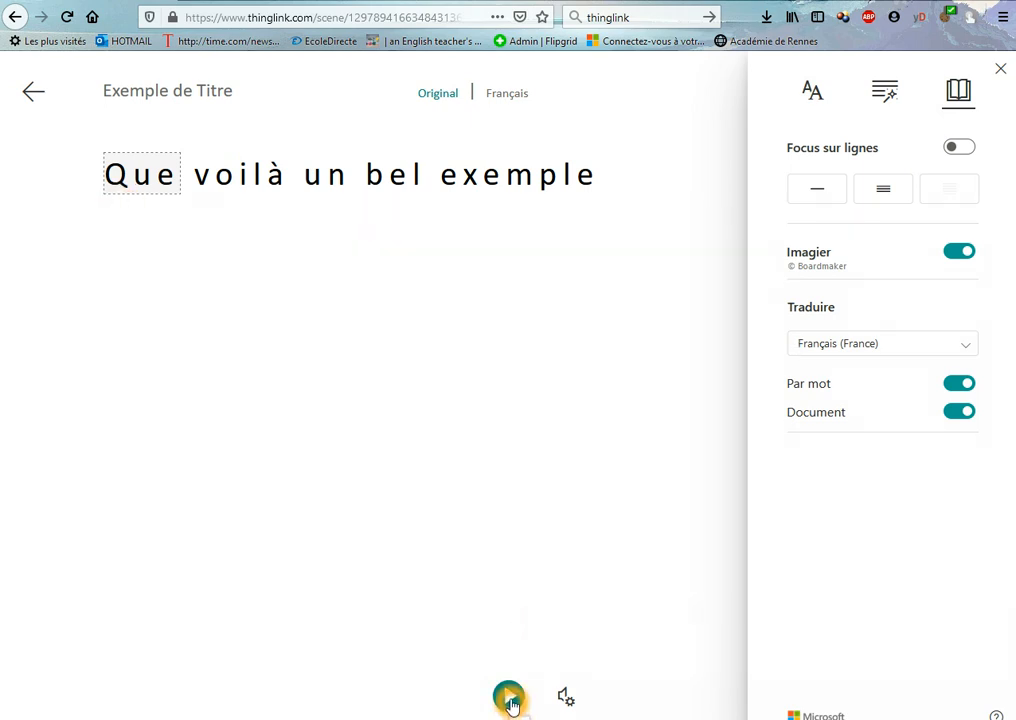
pyautogui.click(1000, 74)
pyautogui.click(34, 95)
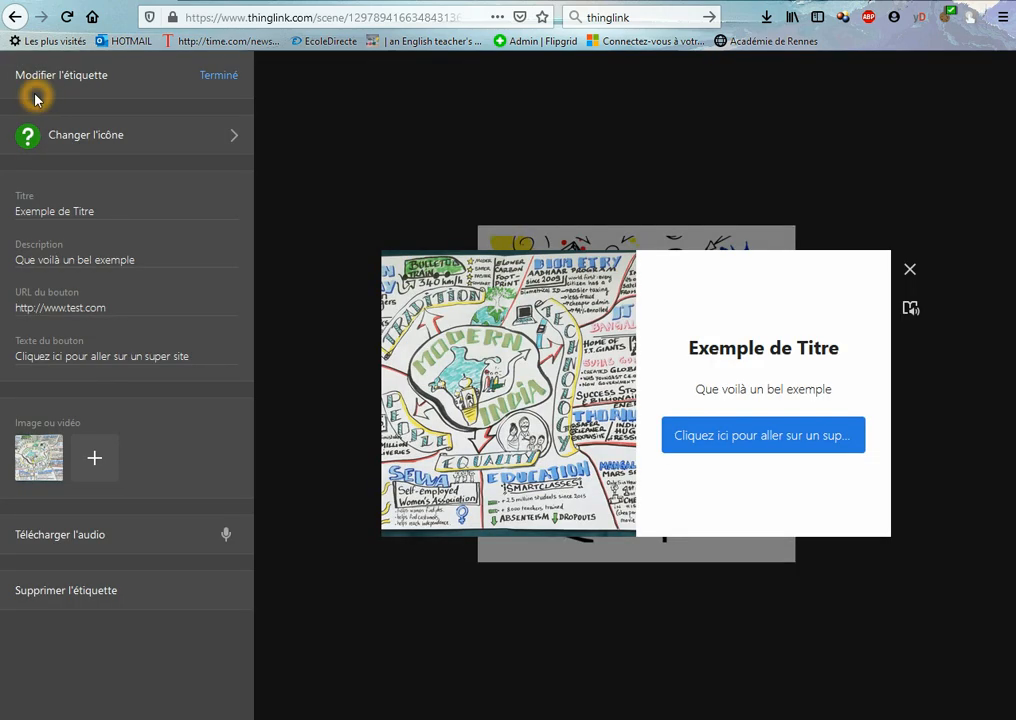
# Close the "Exemple de Titre" tag and return to the image editor
pyautogui.click(907, 268)
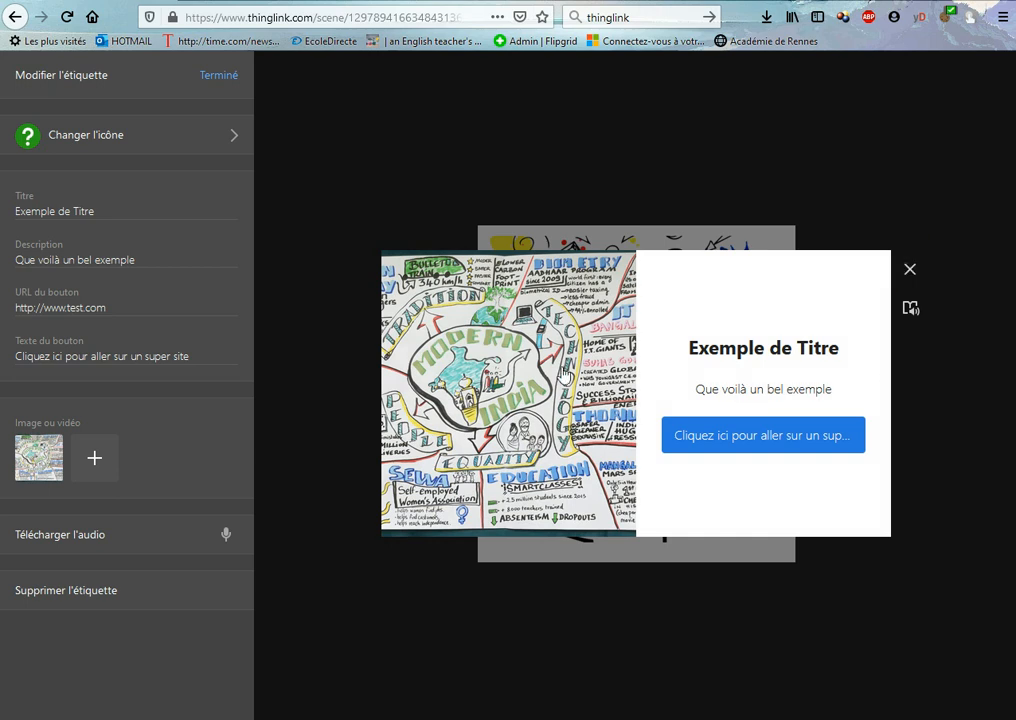
pyautogui.click(92, 459)
pyautogui.click(84, 540)
pyautogui.click(506, 381)
pyautogui.click(909, 269)
pyautogui.click(140, 336)
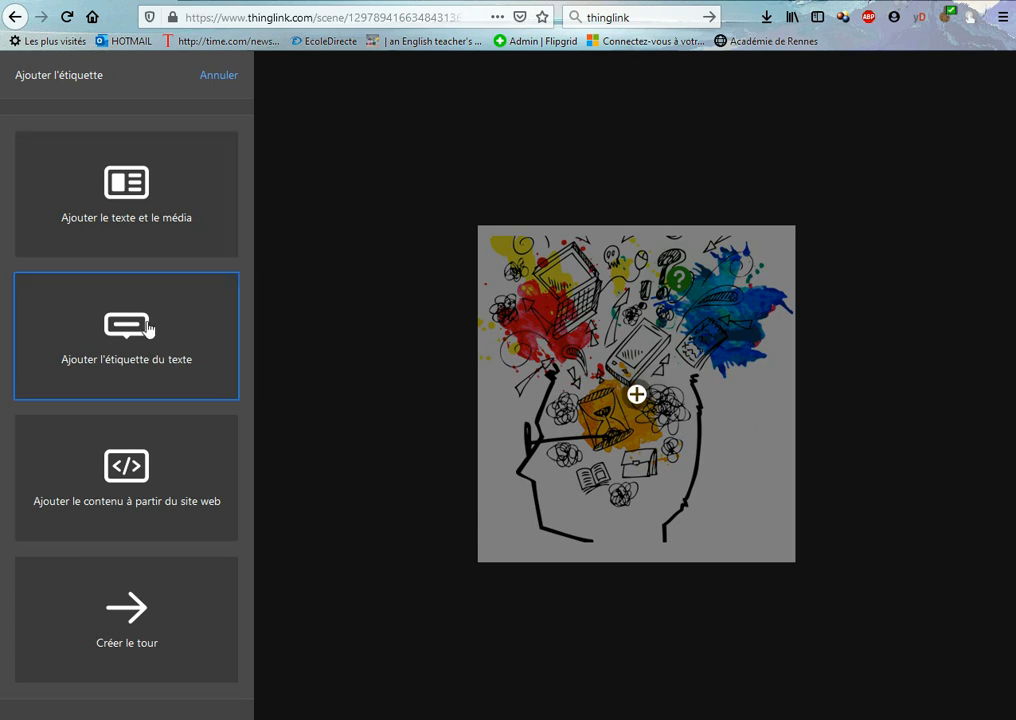
pyautogui.click(155, 495)
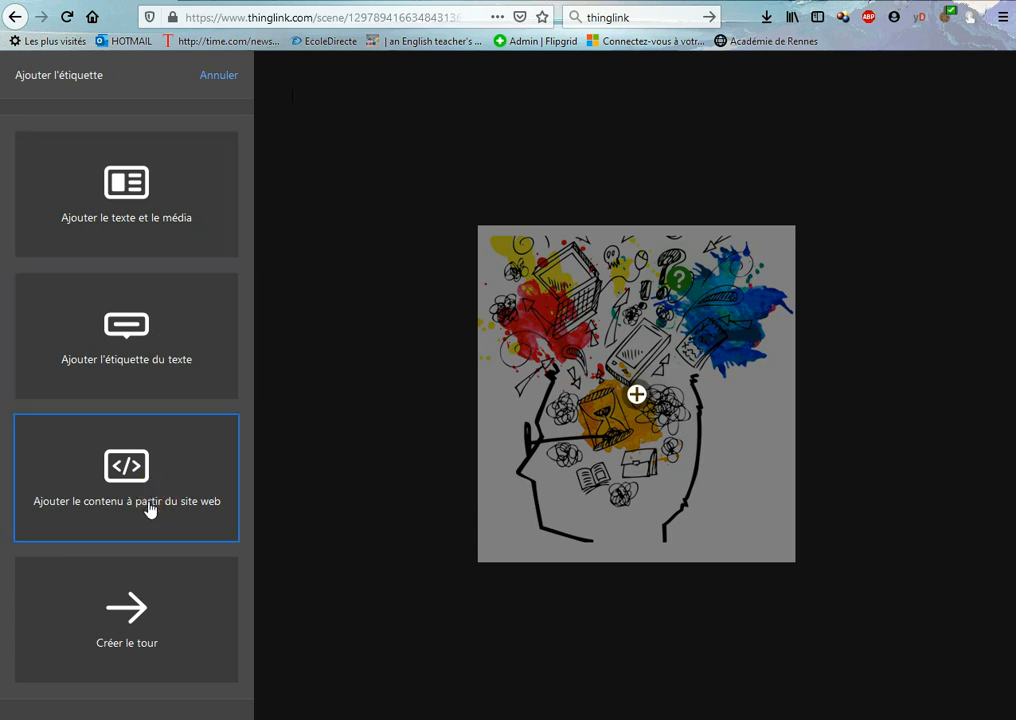
pyautogui.click(142, 358)
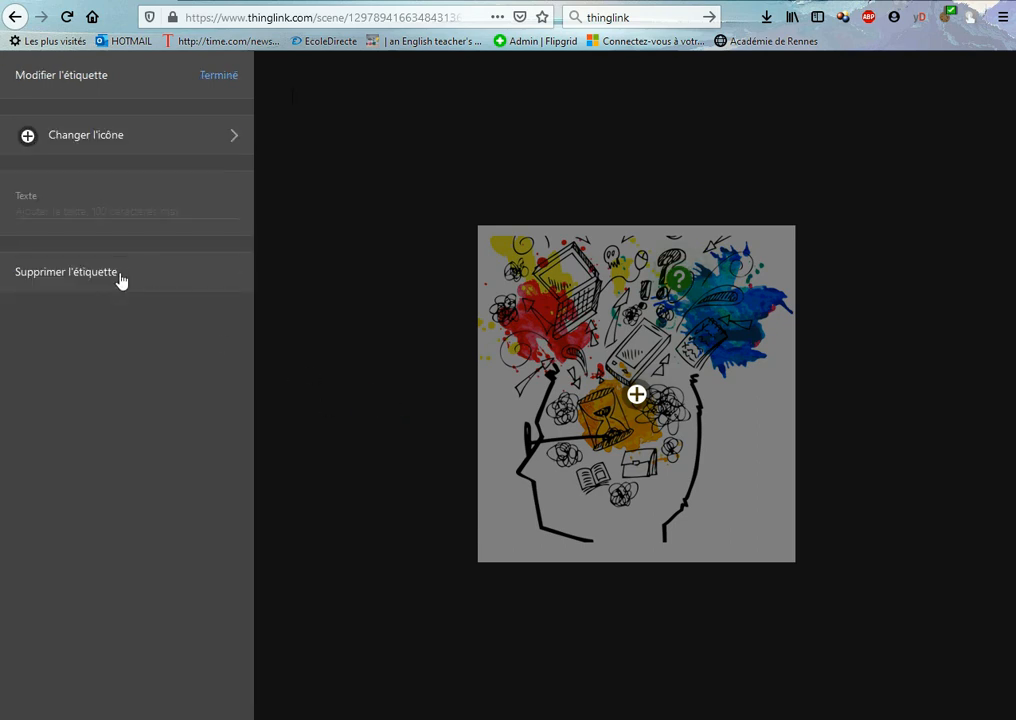
pyautogui.click(125, 307)
pyautogui.click(218, 141)
pyautogui.click(224, 84)
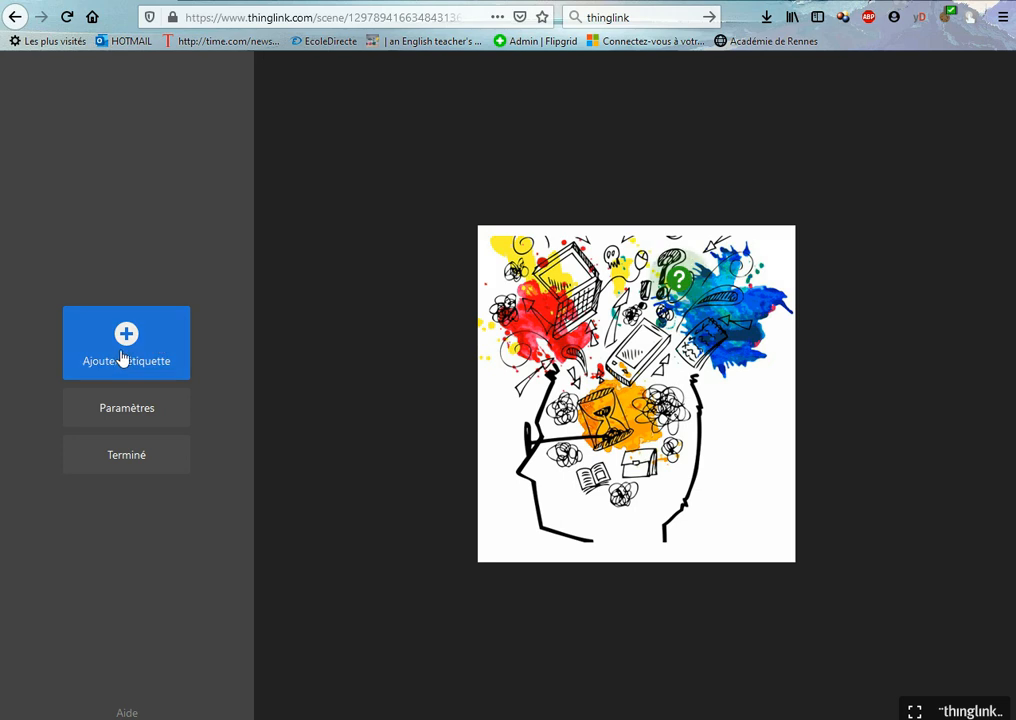
# Add a new tag for content from a website and start its embed code or URL entry
pyautogui.click(159, 345)
pyautogui.click(136, 508)
pyautogui.click(147, 484)
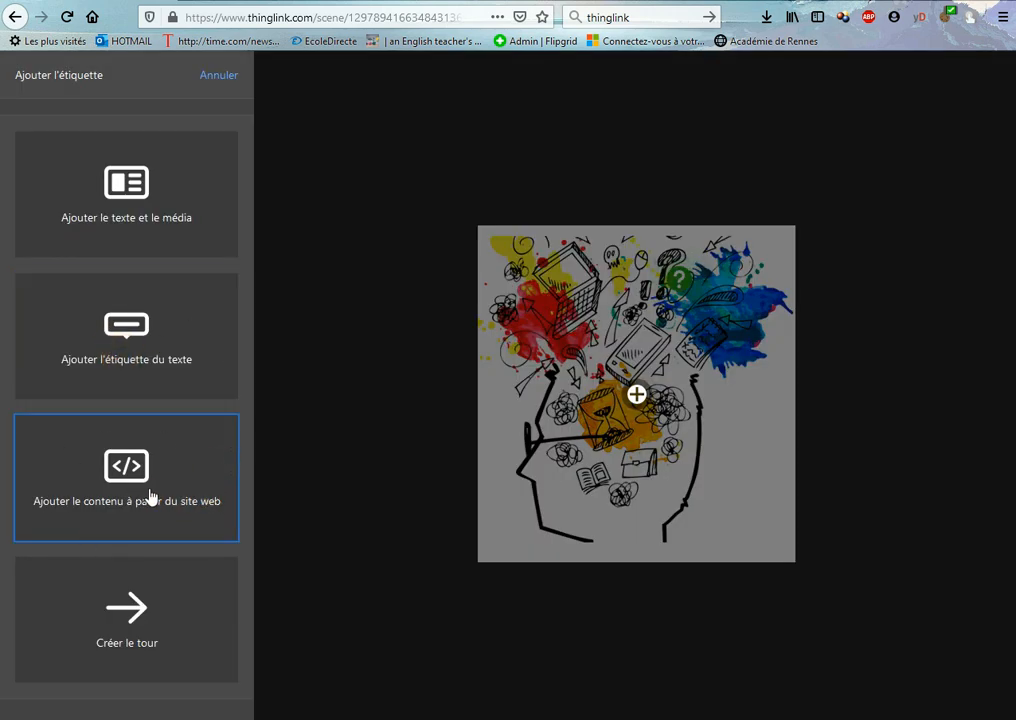
pyautogui.click(141, 491)
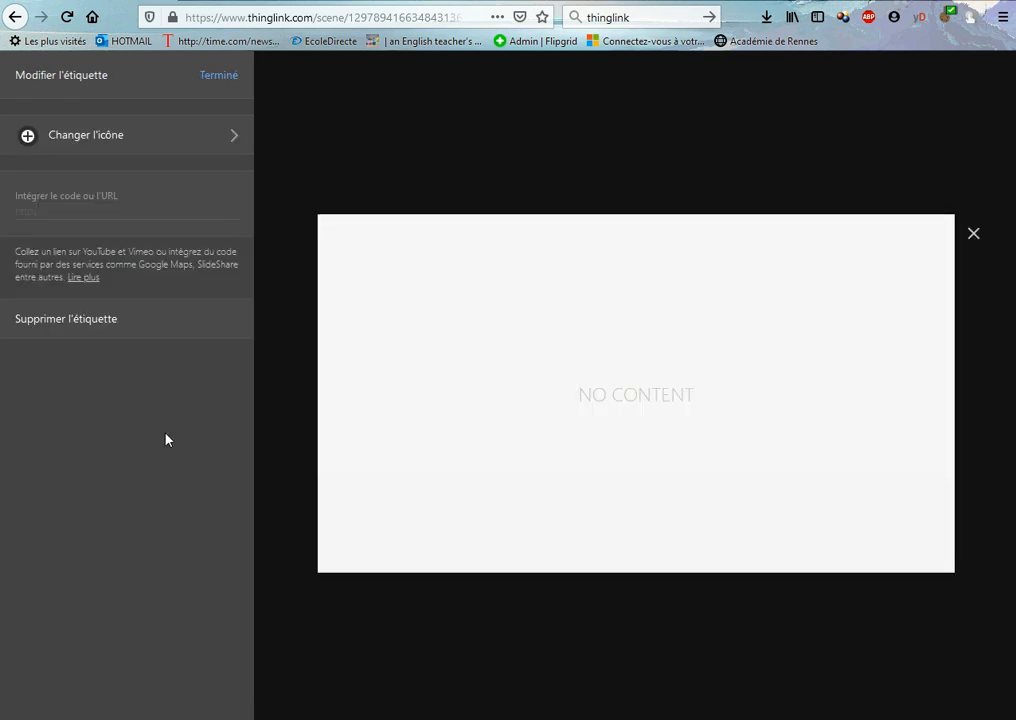
pyautogui.click(97, 207)
pyautogui.click(96, 214)
# Search for youtube in a new browser tab and open the YouTube site
pyautogui.click(372, 1)
pyautogui.click(399, 18)
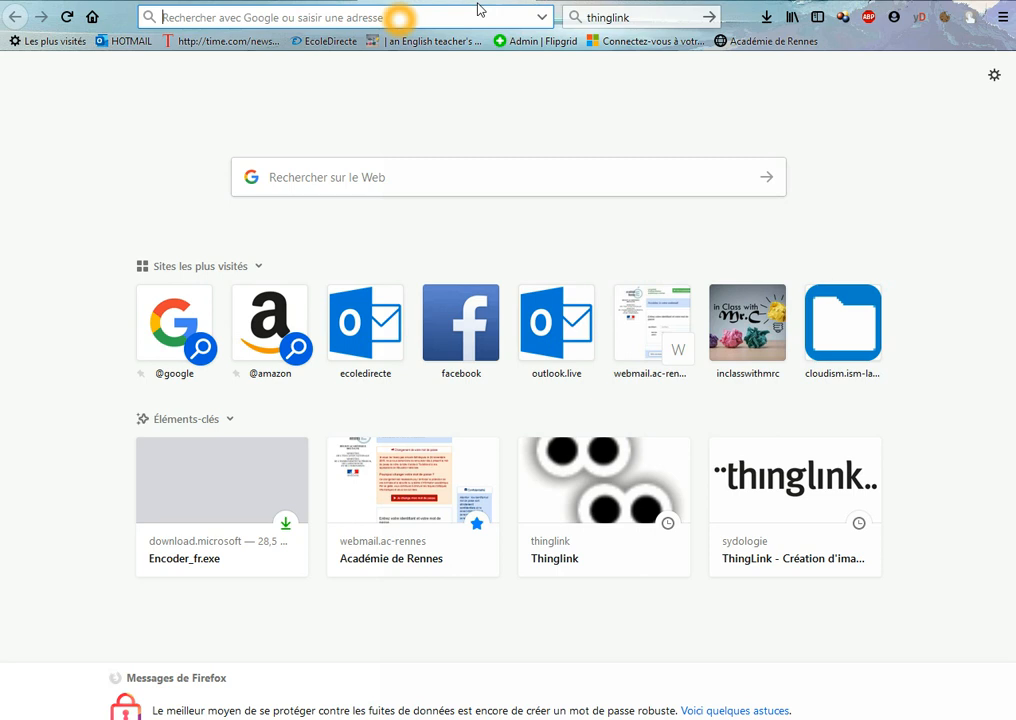
pyautogui.write('youtube')
pyautogui.press('Return')
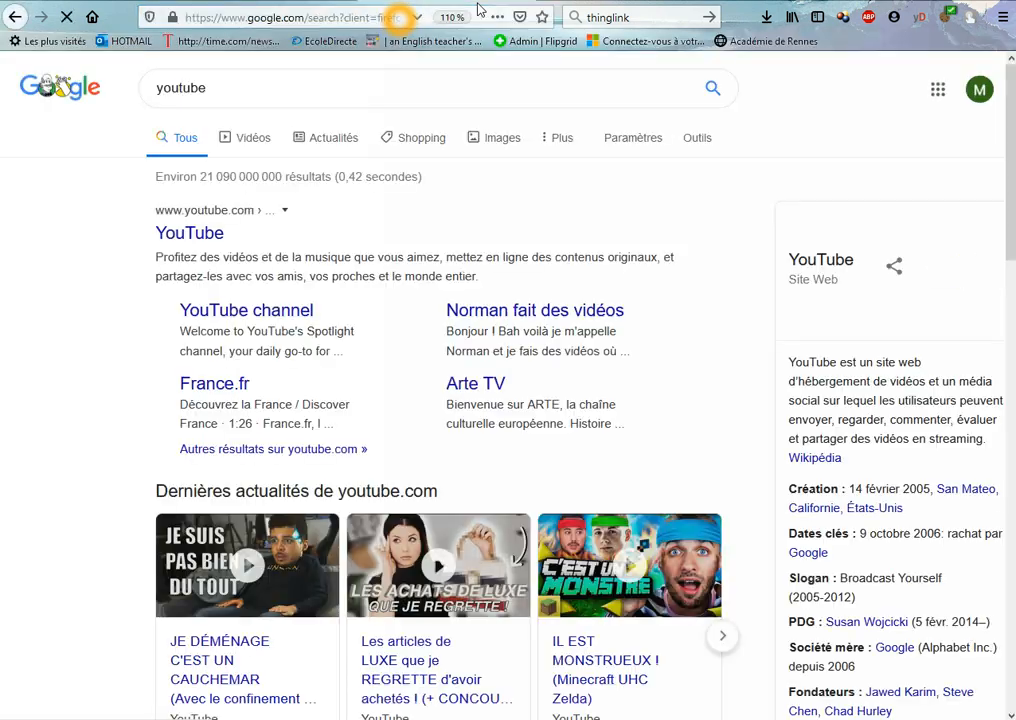
pyautogui.click(190, 234)
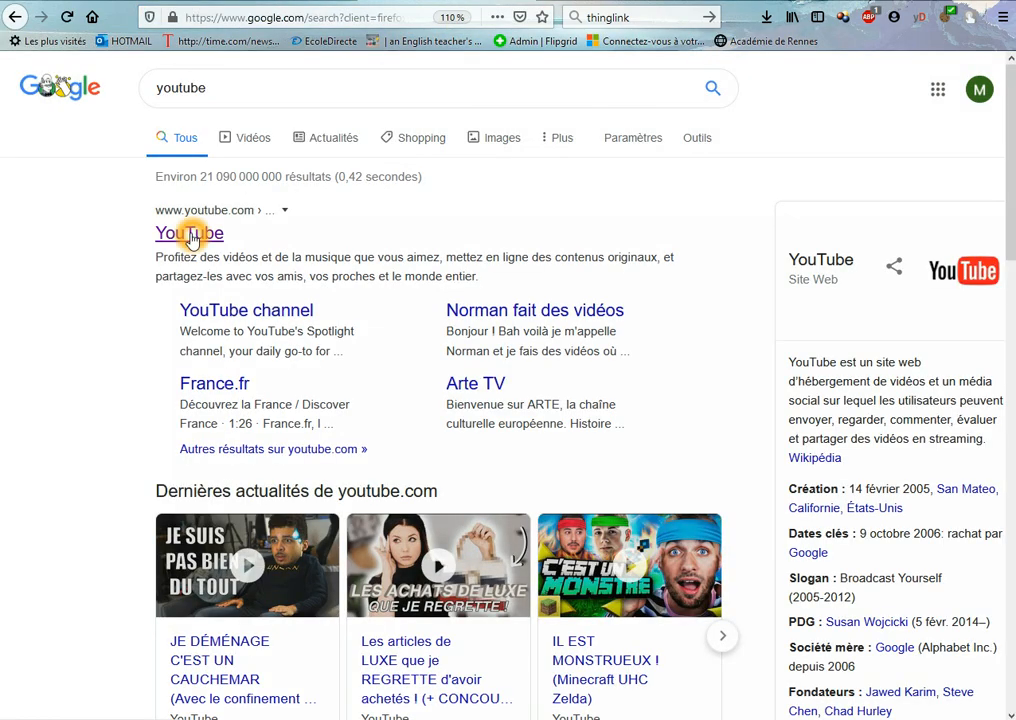
pyautogui.click(196, 234)
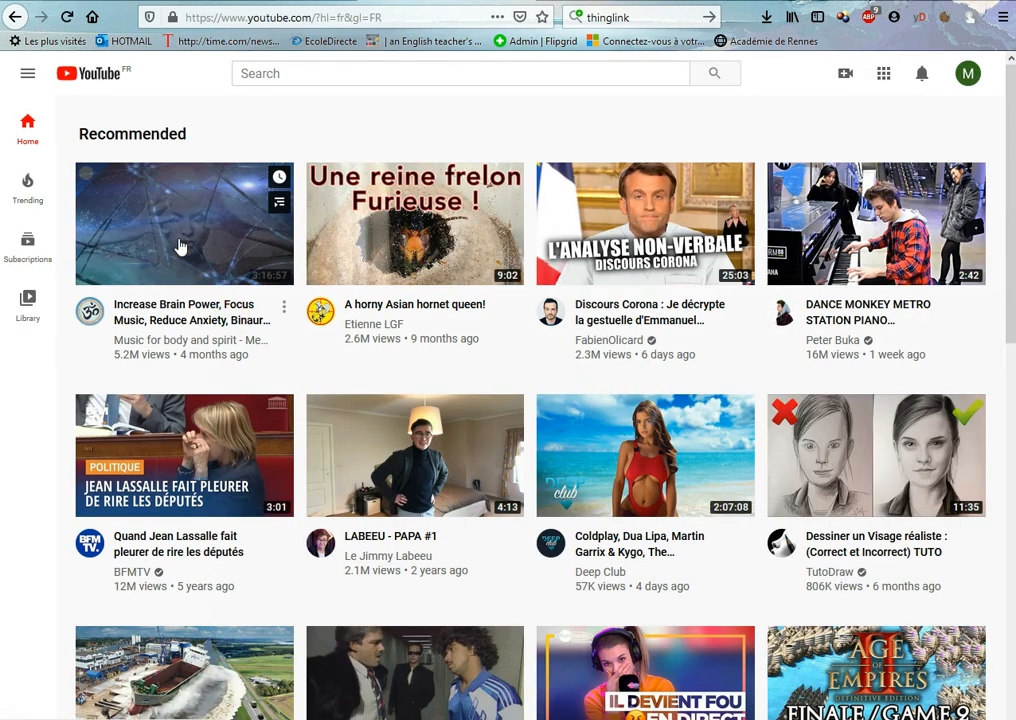
# Open and pause the recommended video "Increase Brain Power, Focus Music, Reduce Anxiety, Binaural and Isochronic Beats" and copy its share link
pyautogui.click(180, 257)
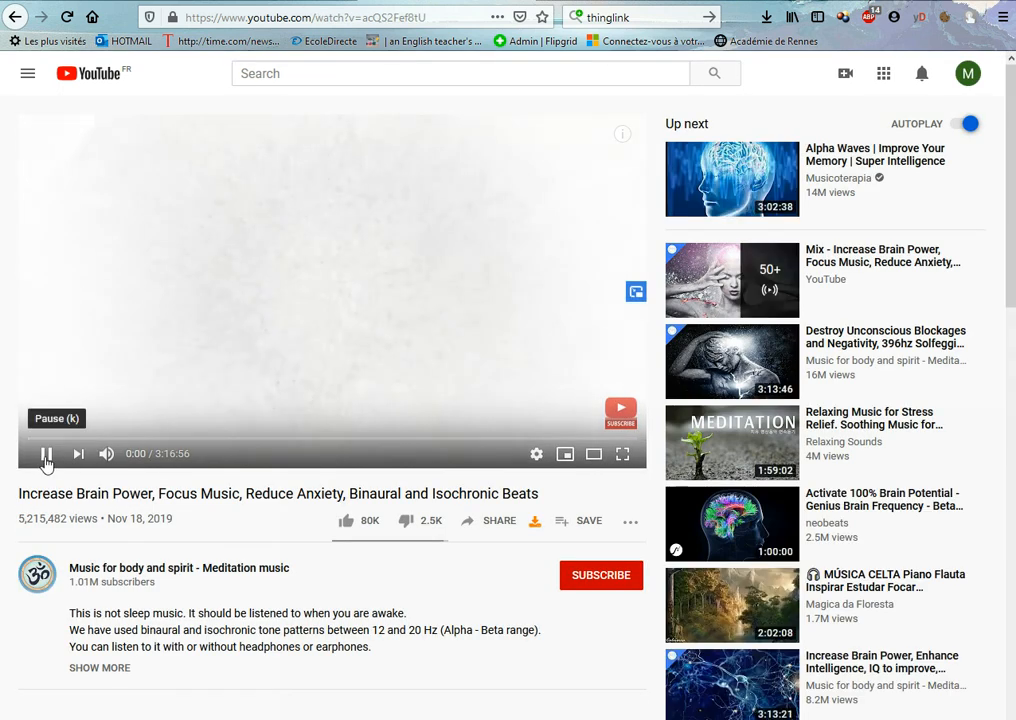
pyautogui.click(46, 455)
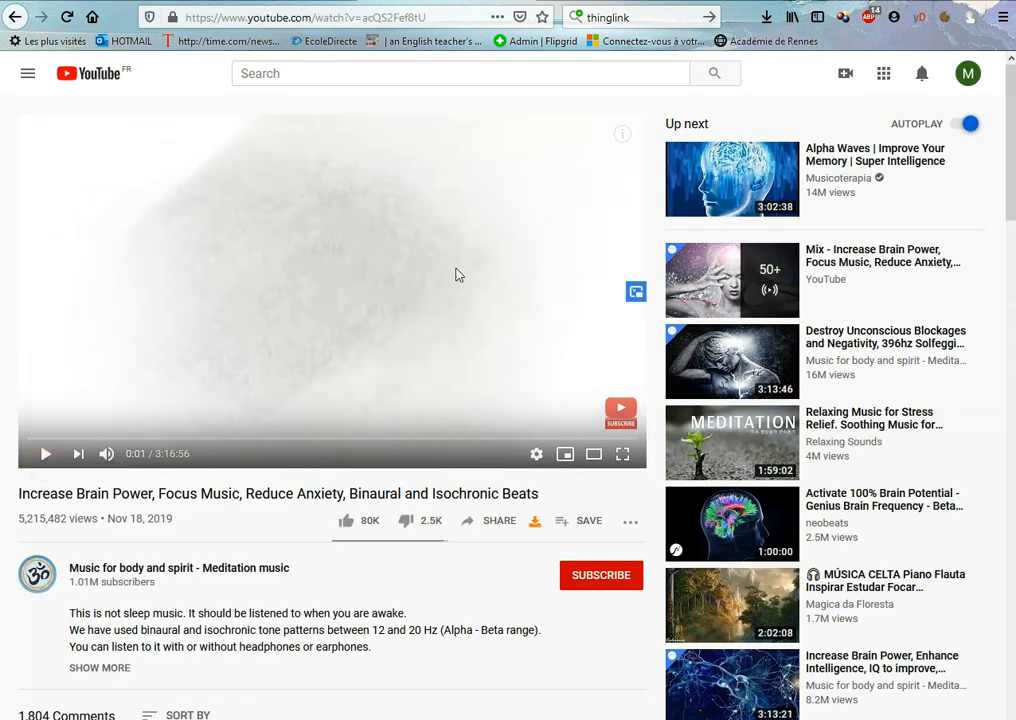
pyautogui.click(499, 525)
pyautogui.click(499, 527)
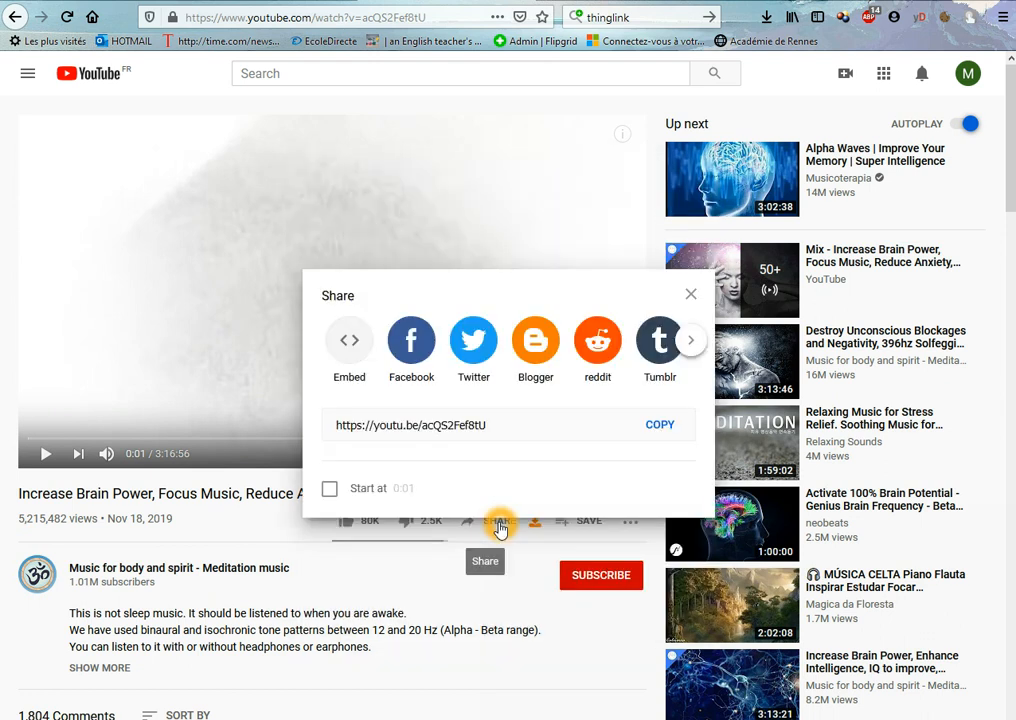
pyautogui.click(501, 425)
pyautogui.click(553, 447)
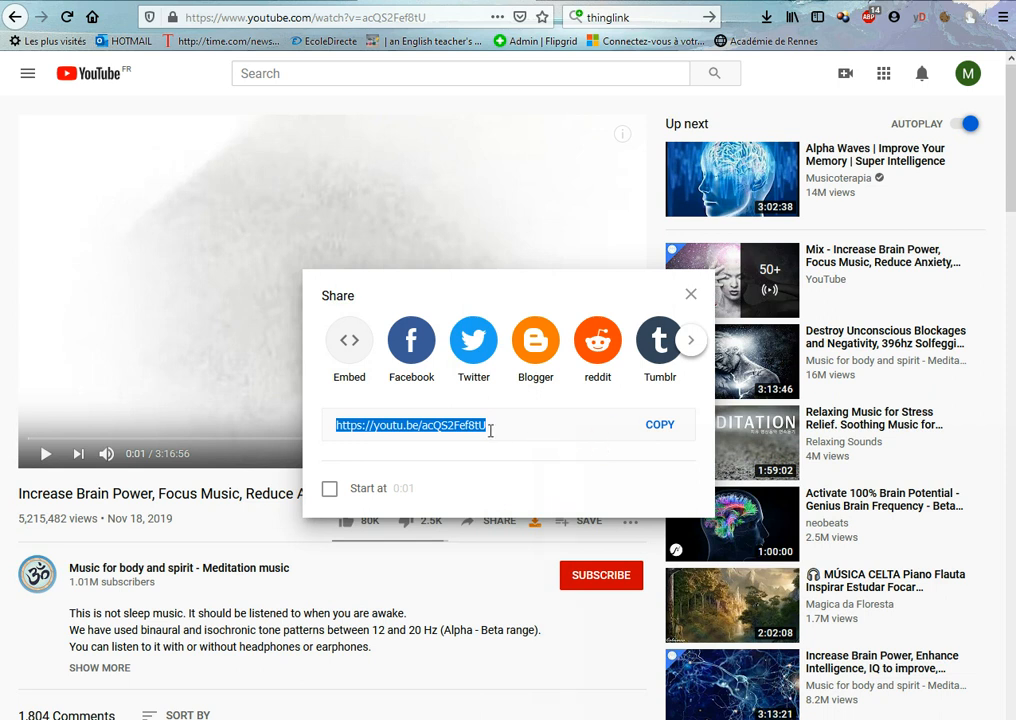
pyautogui.click(656, 428)
pyautogui.click(690, 294)
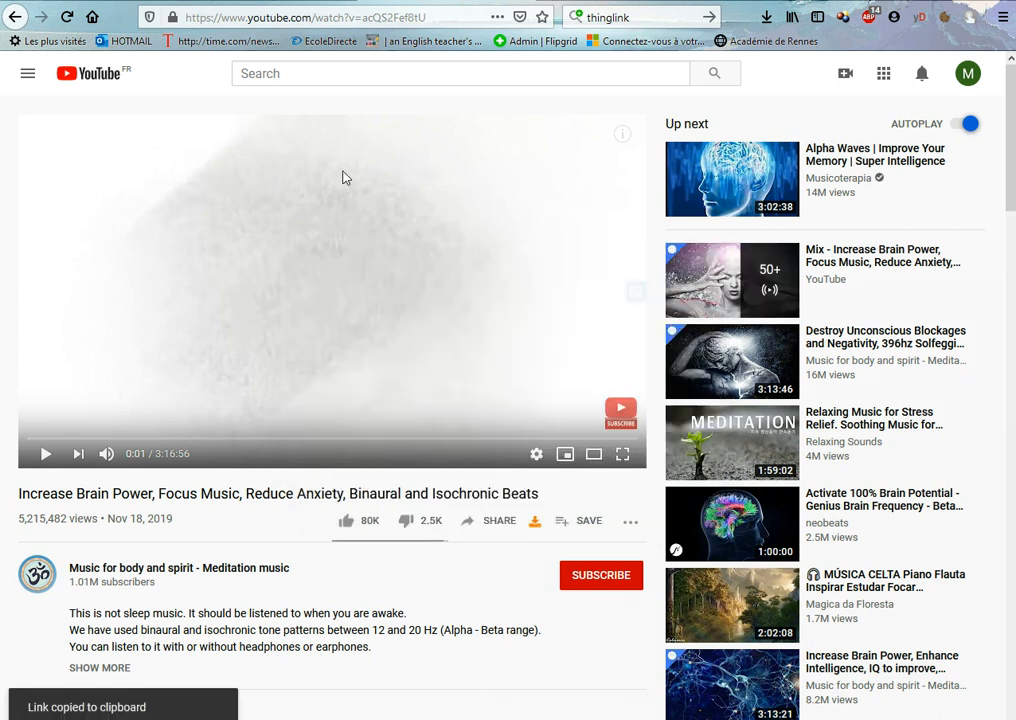
pyautogui.click(103, 2)
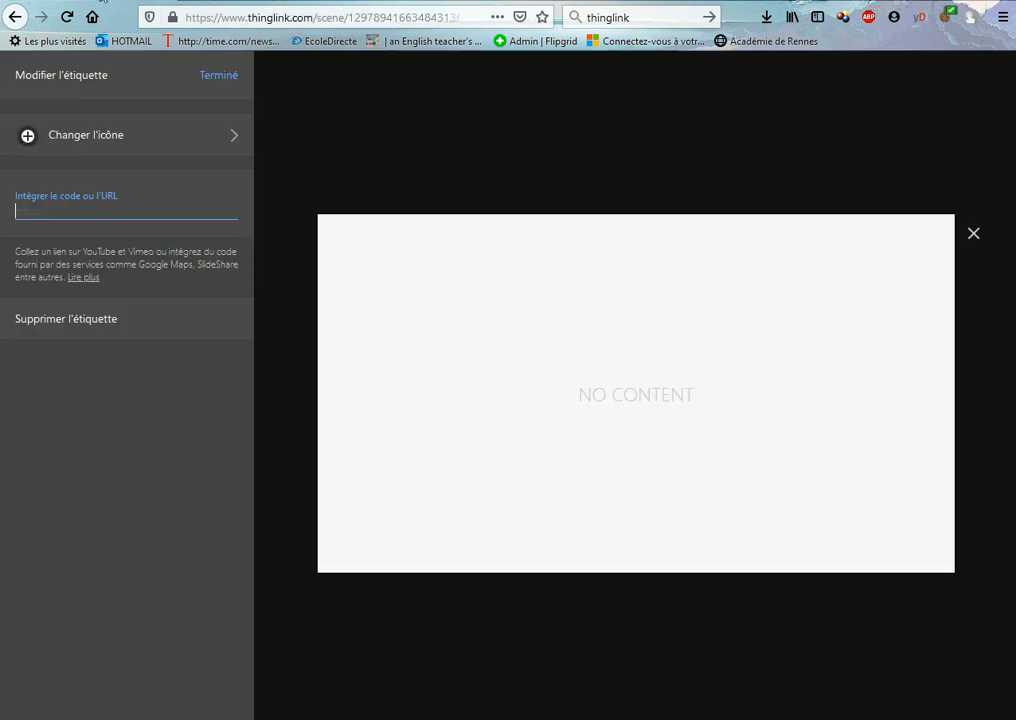
pyautogui.click(124, 205)
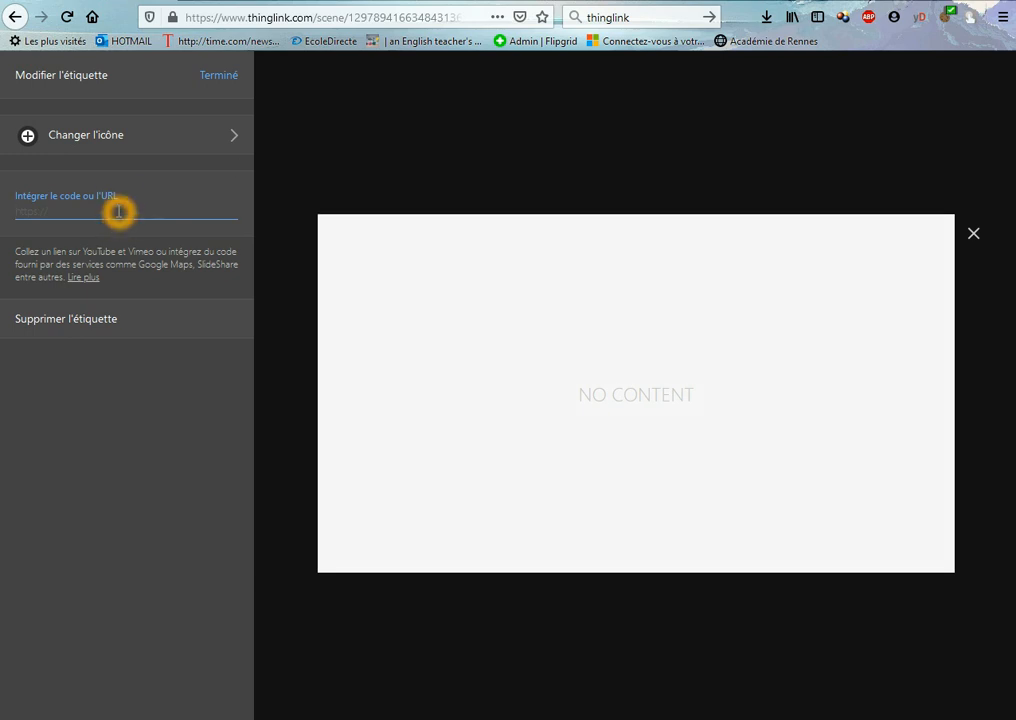
pyautogui.hotkey('ctrl', 'v')
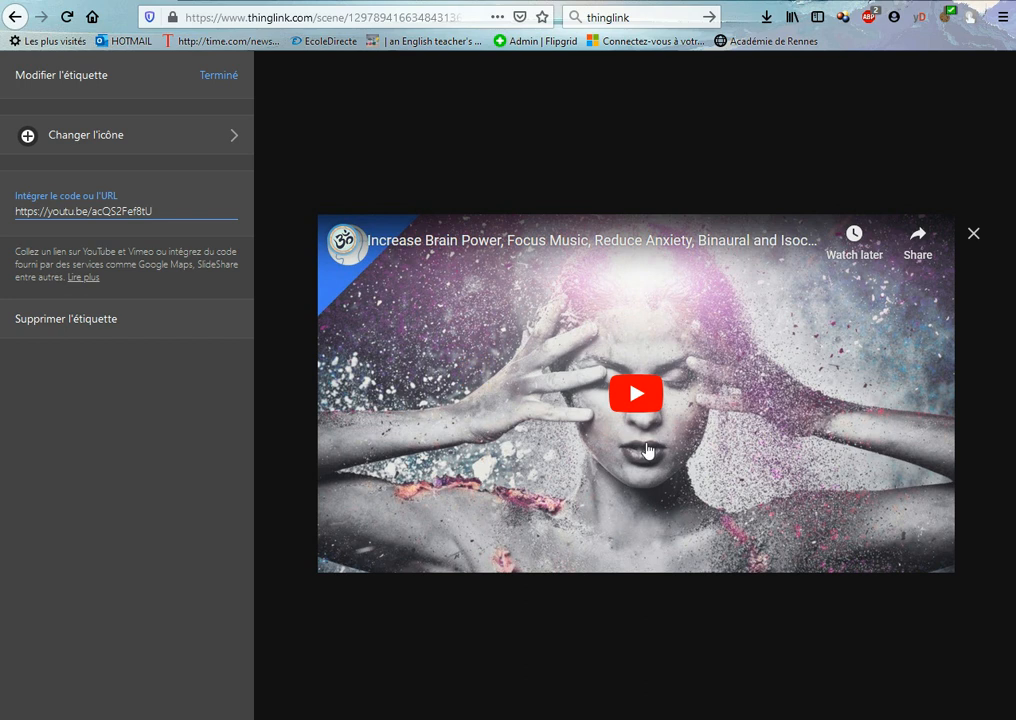
# Change the video tag's icon to a red question mark and finish editing the tag
pyautogui.click(96, 136)
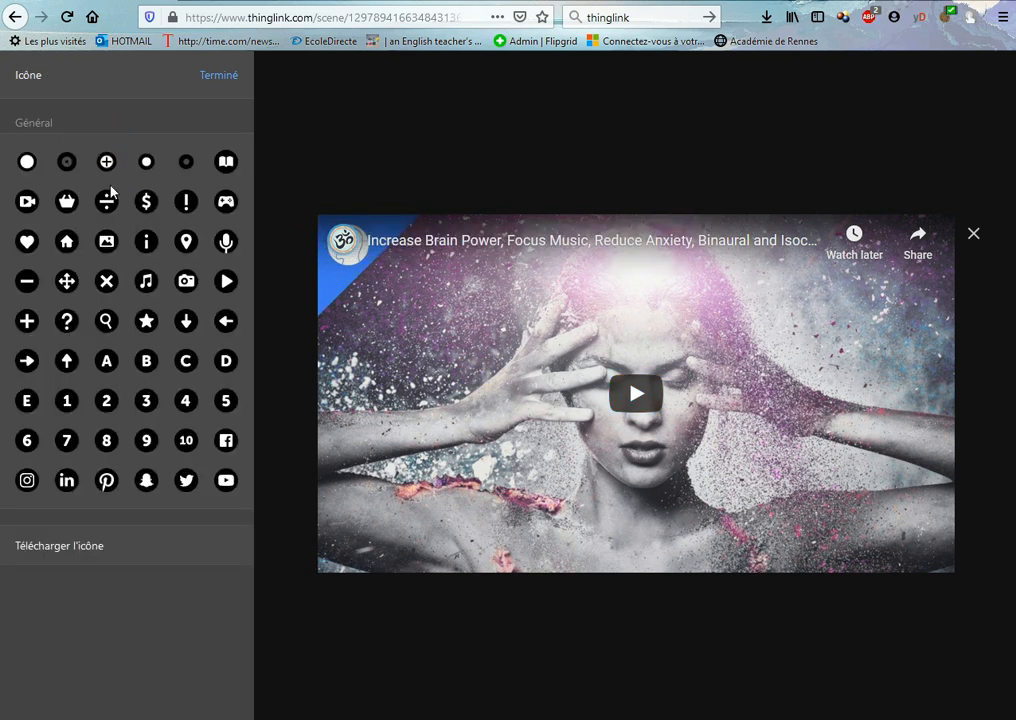
pyautogui.click(67, 321)
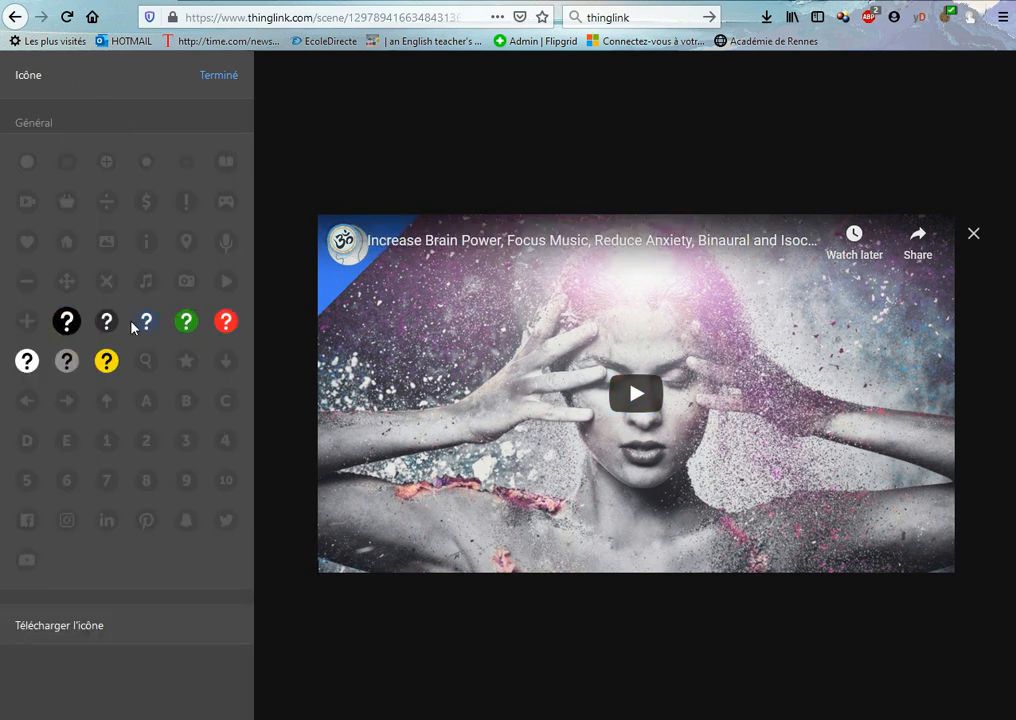
pyautogui.click(225, 321)
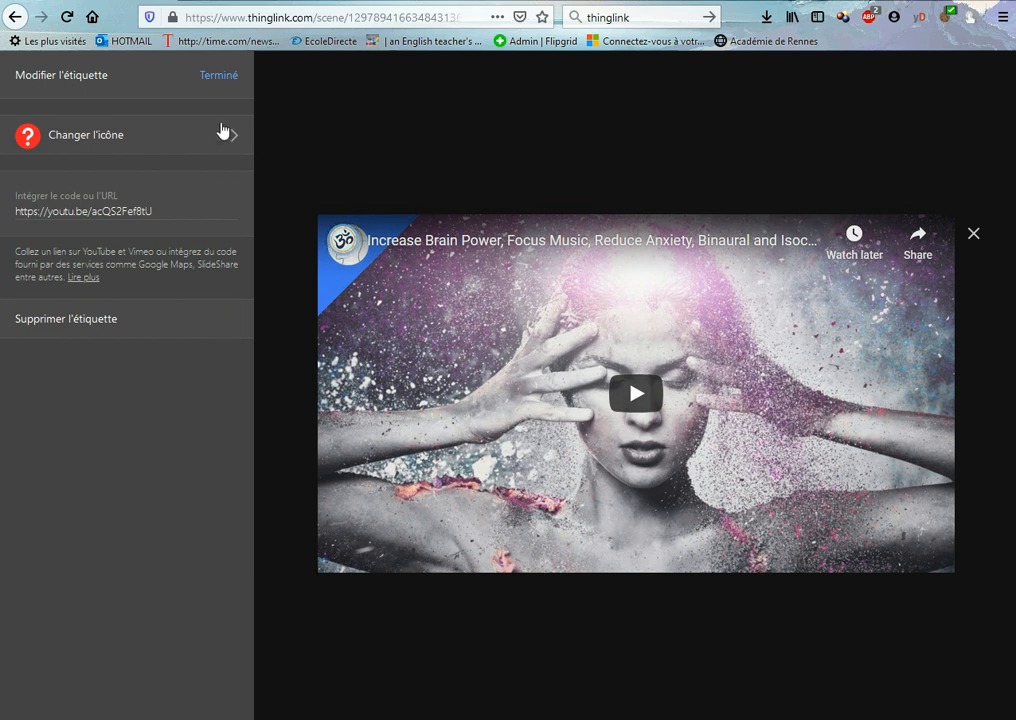
pyautogui.click(209, 89)
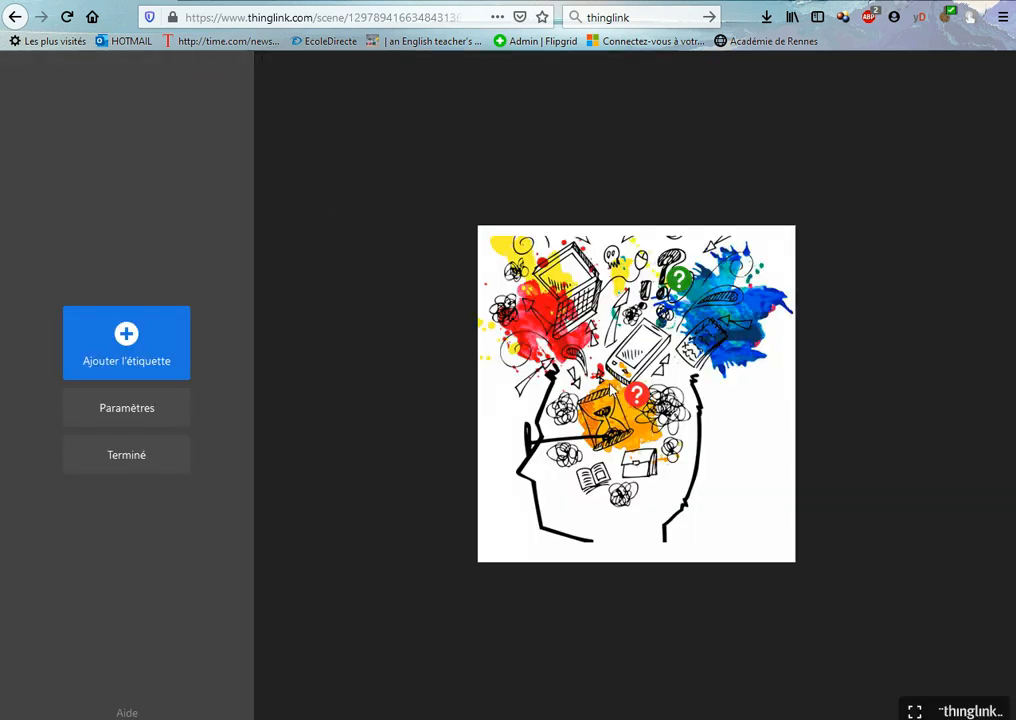
# Check the video in the red question mark tag and finish editing the image
pyautogui.click(637, 396)
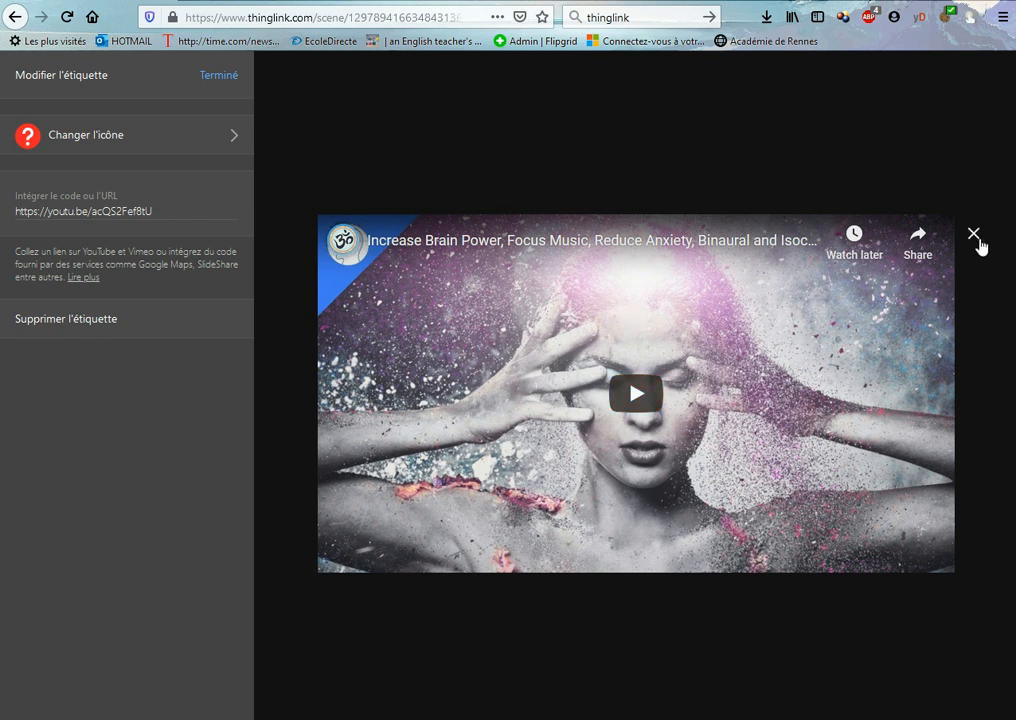
pyautogui.click(976, 240)
pyautogui.click(167, 456)
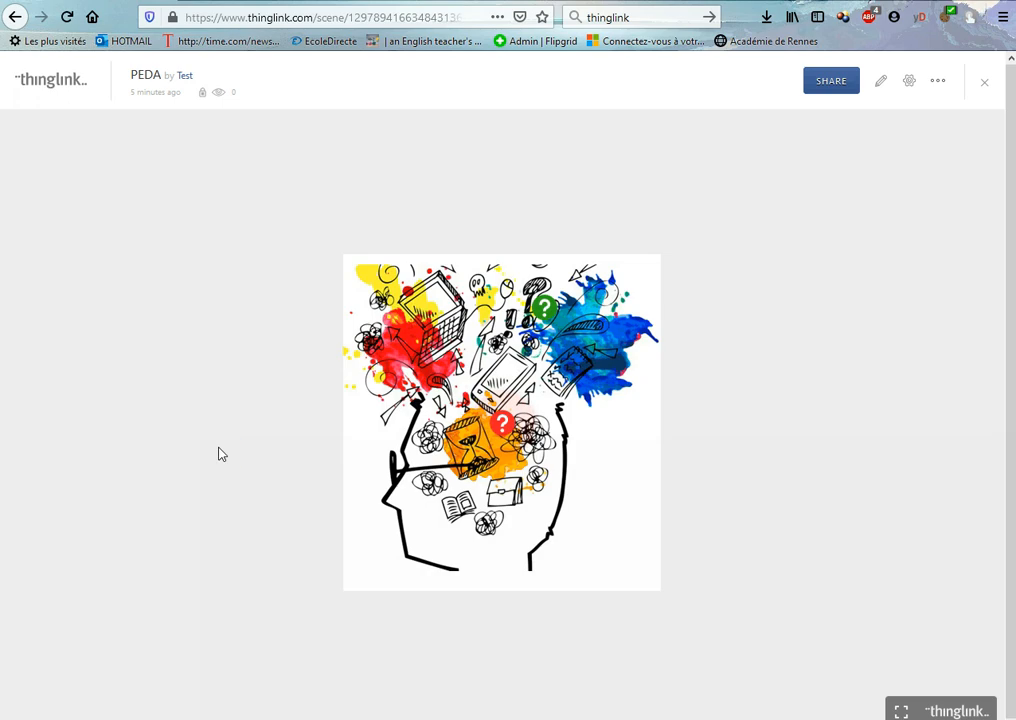
# View the contents of the red and green tags on the finished image and close each one
pyautogui.click(505, 421)
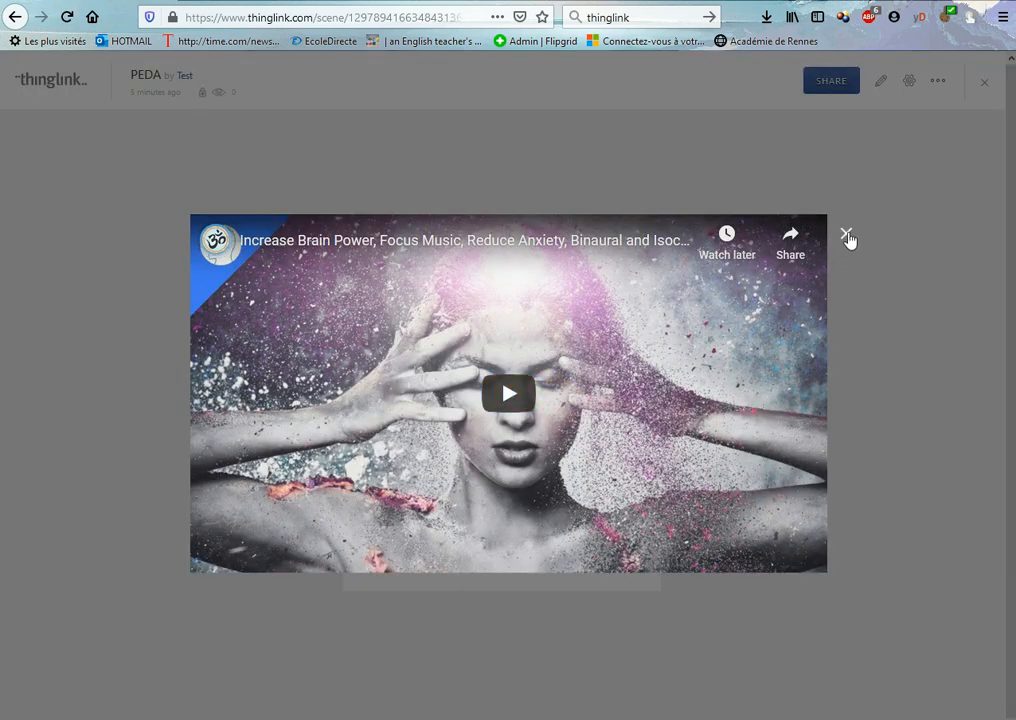
pyautogui.click(846, 233)
pyautogui.click(541, 310)
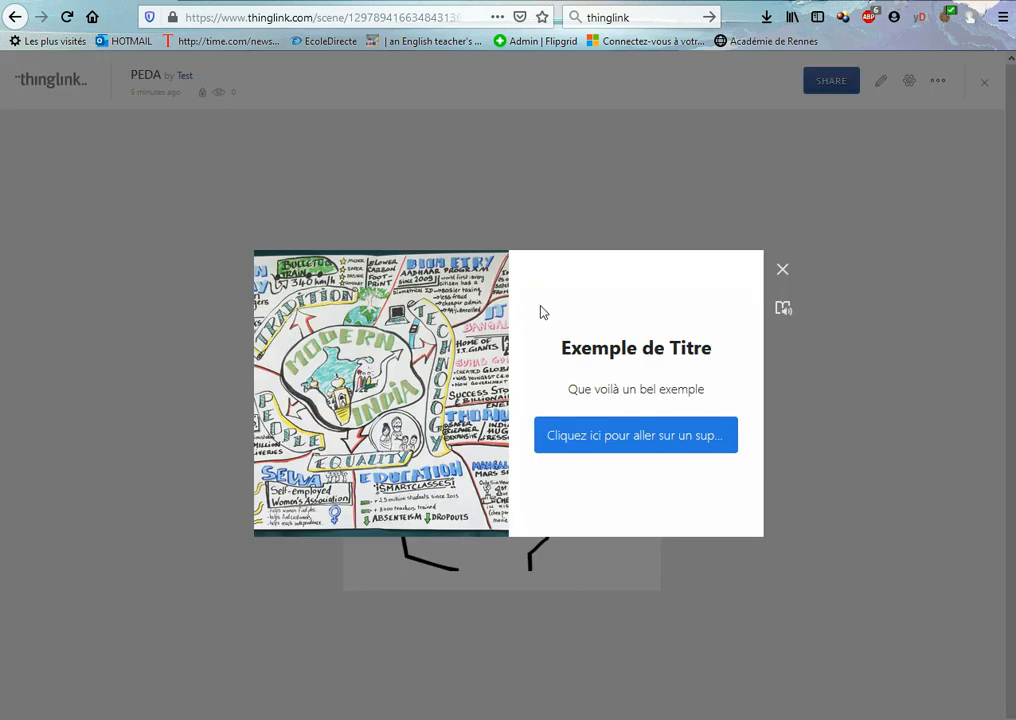
pyautogui.click(782, 280)
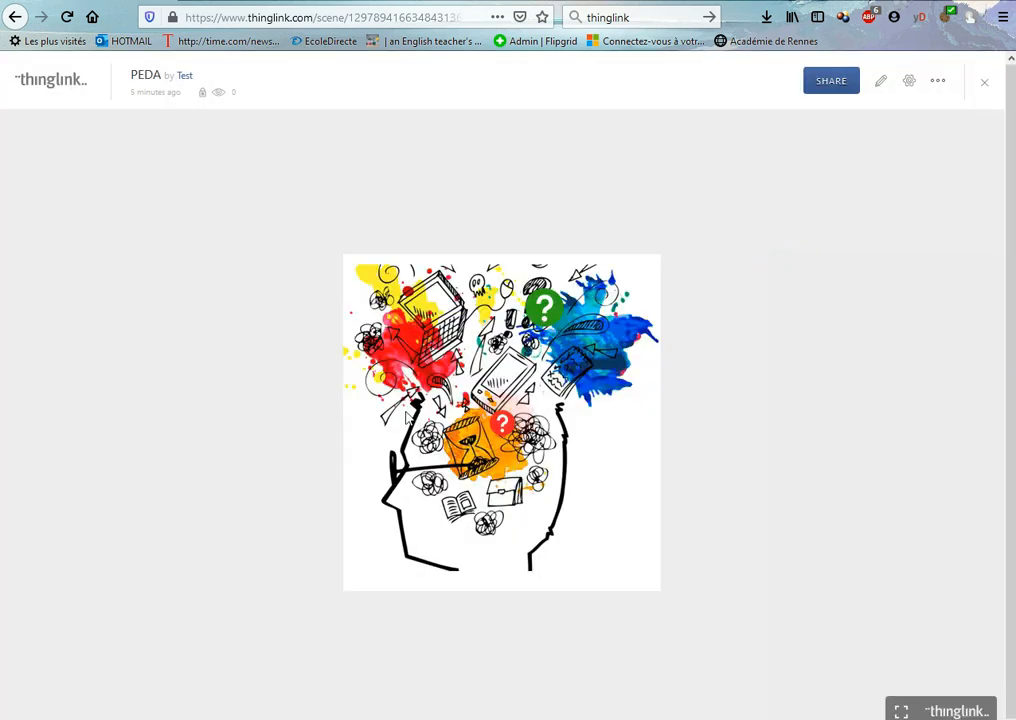
# Open the sharing options of the PEDA image to view its embed code
pyautogui.click(799, 140)
pyautogui.click(836, 85)
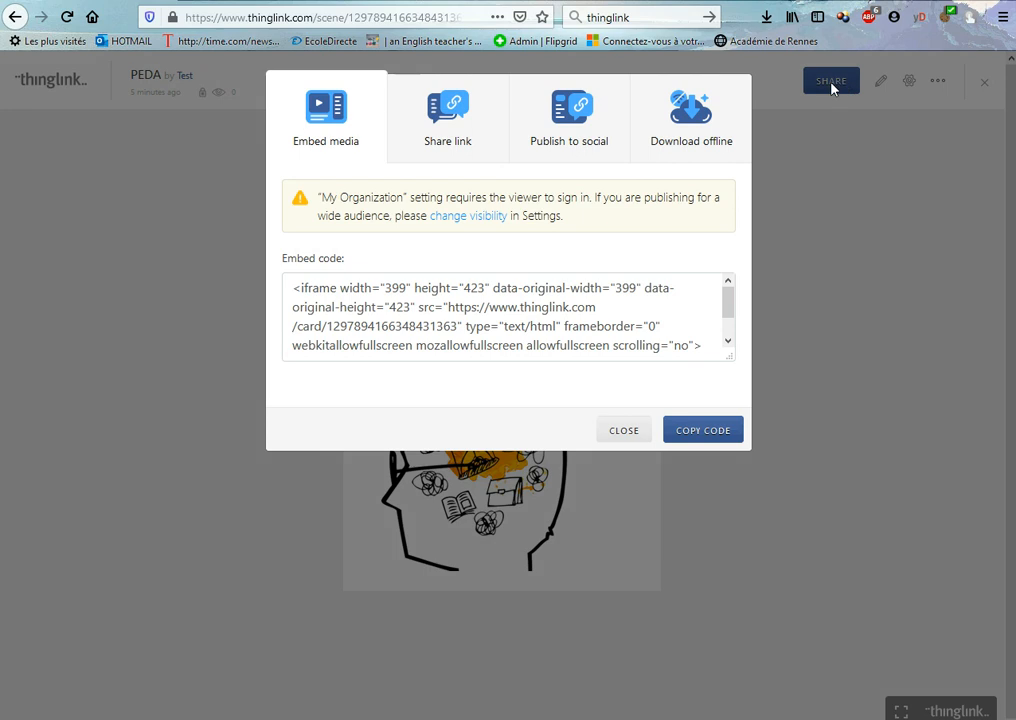
pyautogui.click(833, 84)
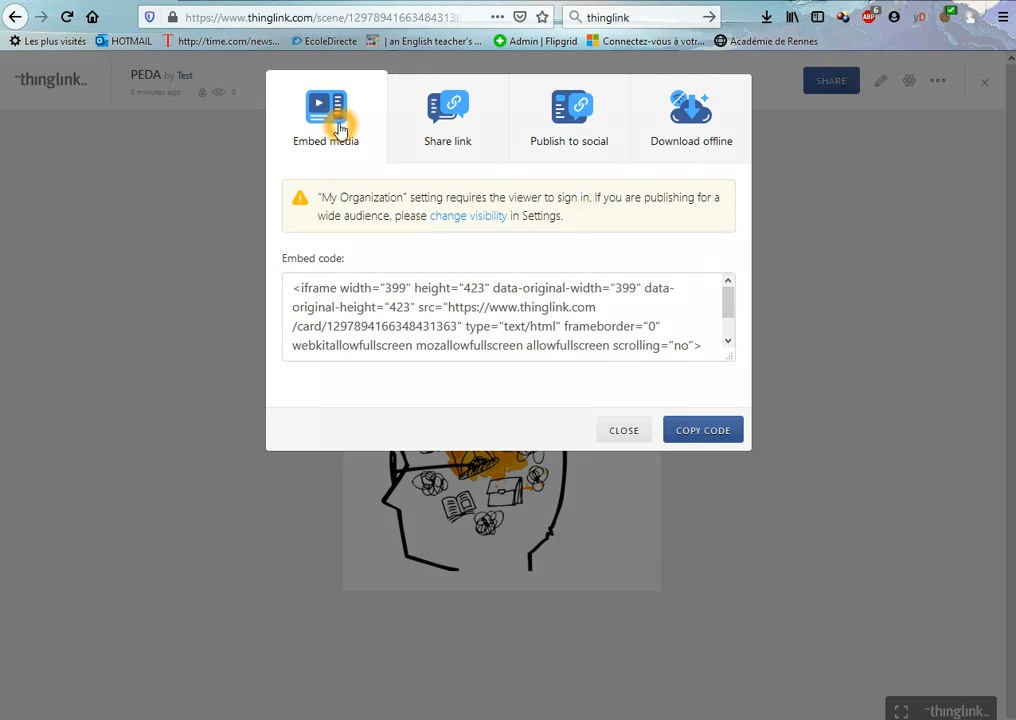
# Select the image's embed code and view its shareable link in the sharing options
pyautogui.moveTo(304, 289); pyautogui.dragTo(479, 353)
pyautogui.click(391, 329)
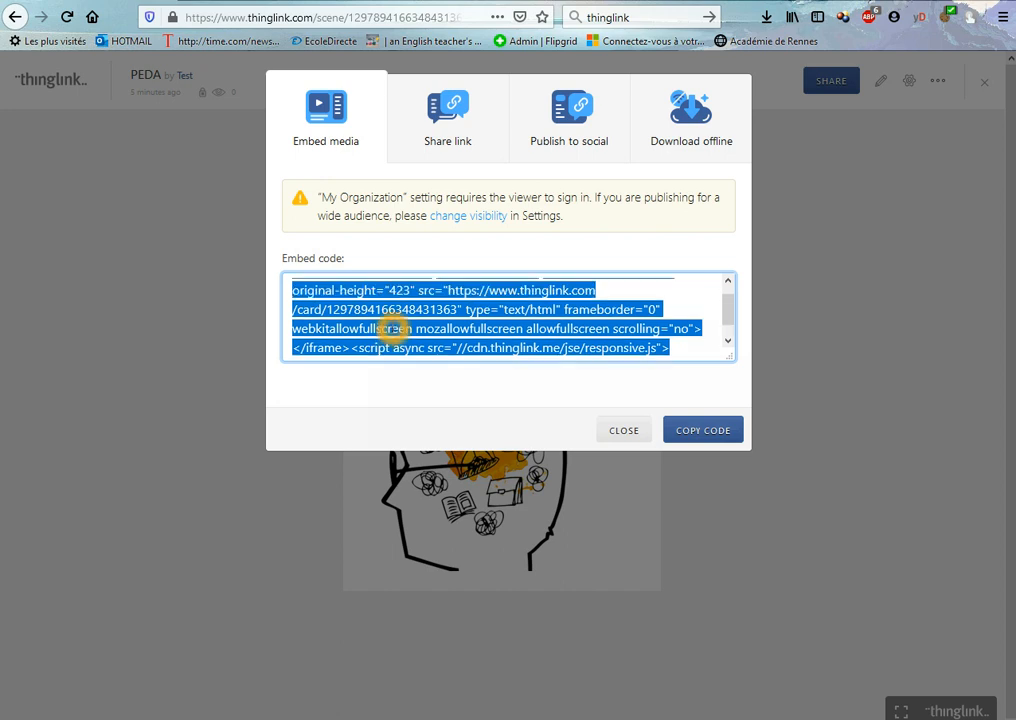
pyautogui.click(458, 120)
pyautogui.click(459, 287)
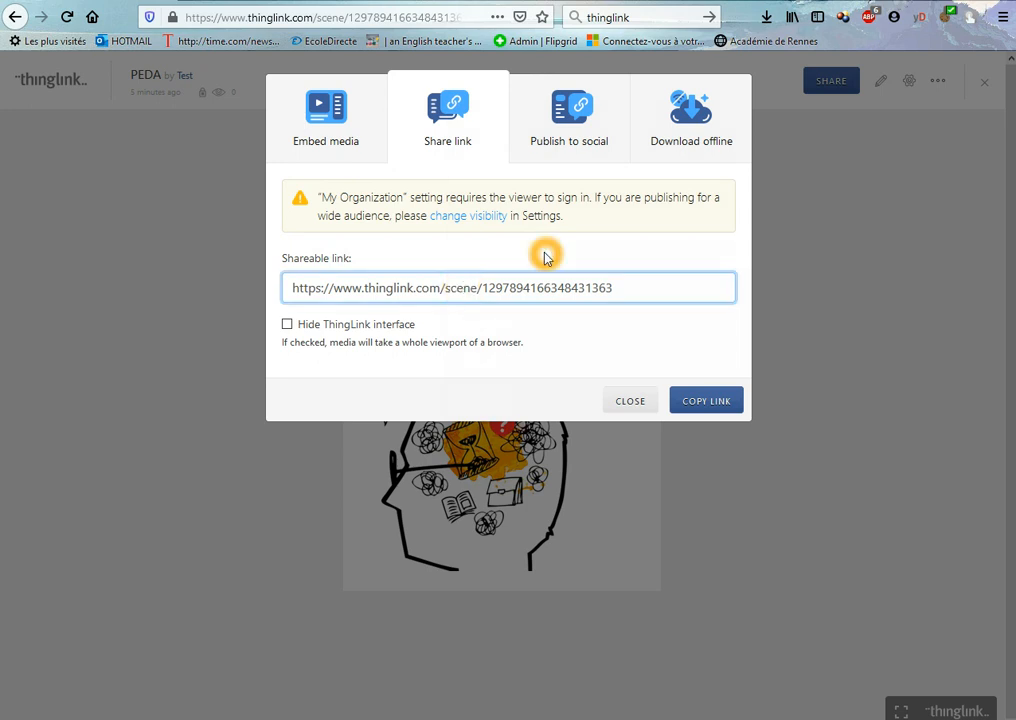
pyautogui.click(630, 288)
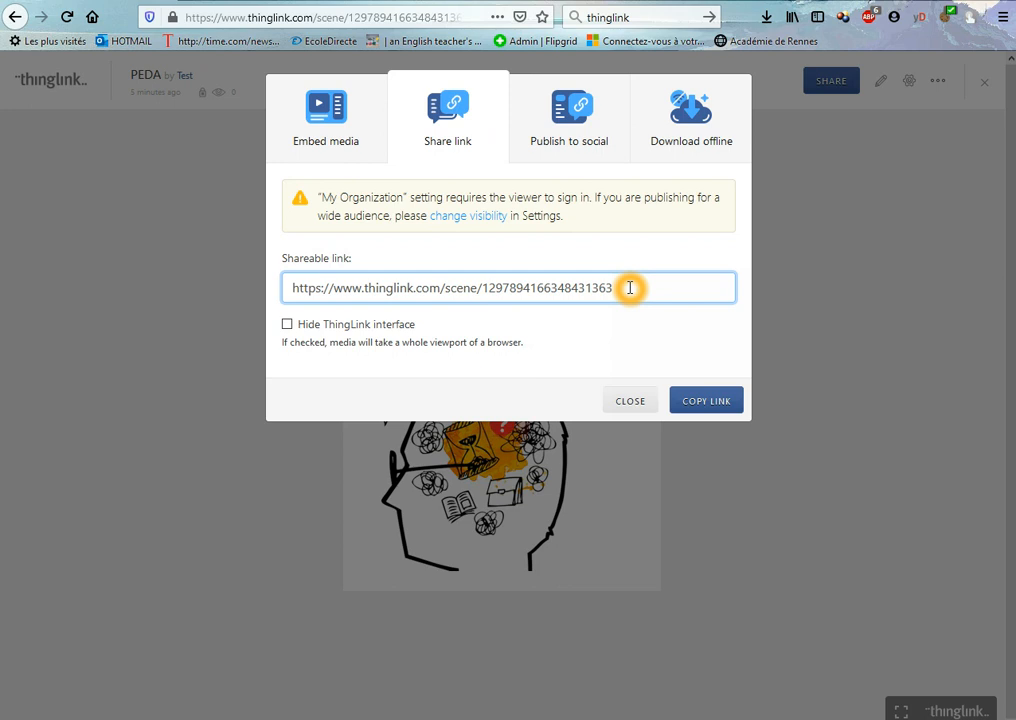
# Review the social platforms available for publishing the image and the offline download option
pyautogui.click(575, 140)
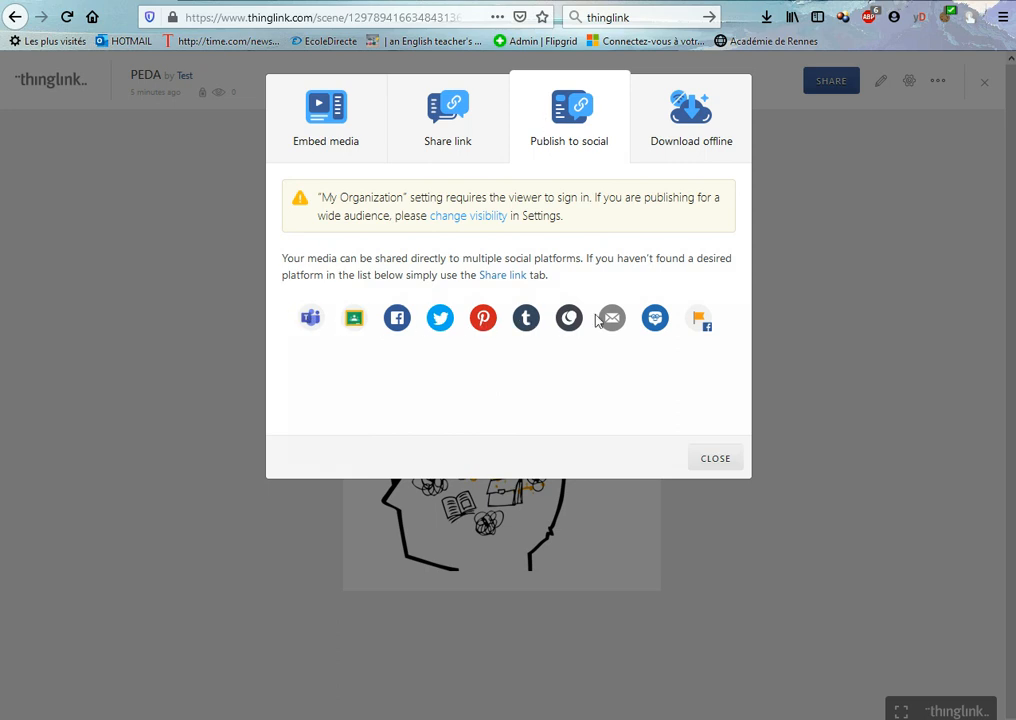
pyautogui.click(691, 128)
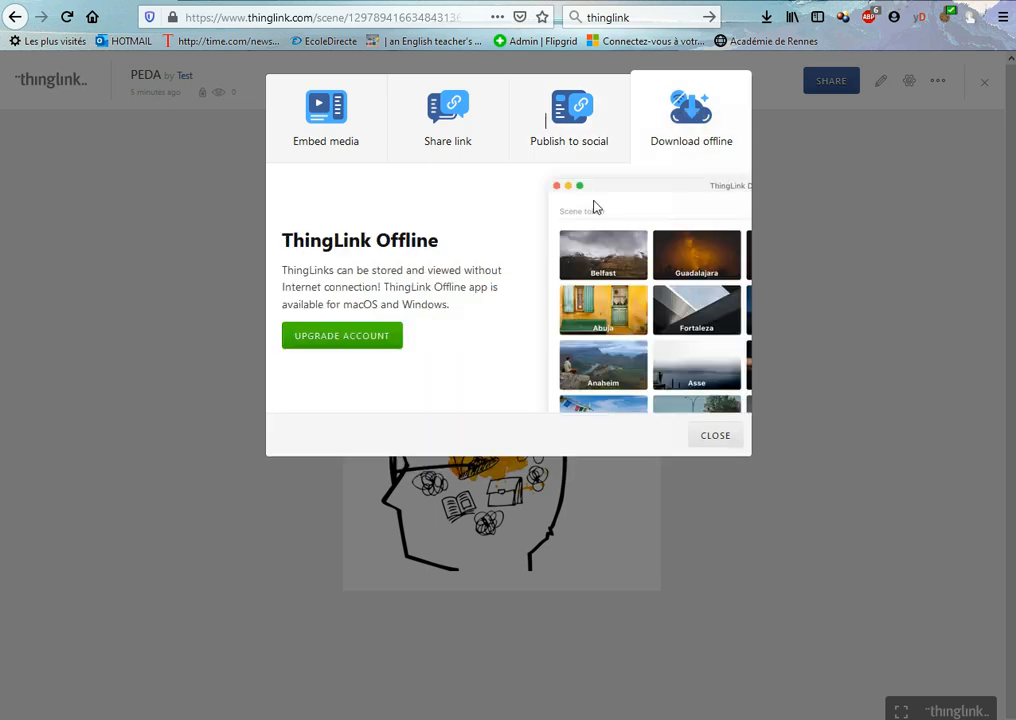
pyautogui.click(413, 302)
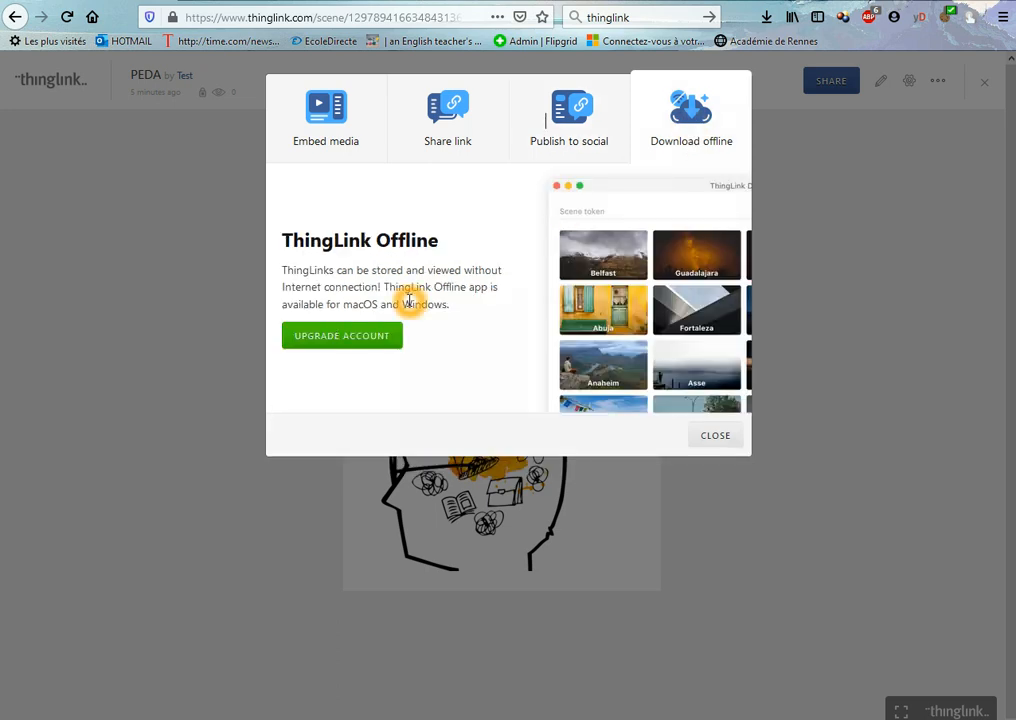
# Copy the PEDA image's shareable link and close the sharing options
pyautogui.click(448, 131)
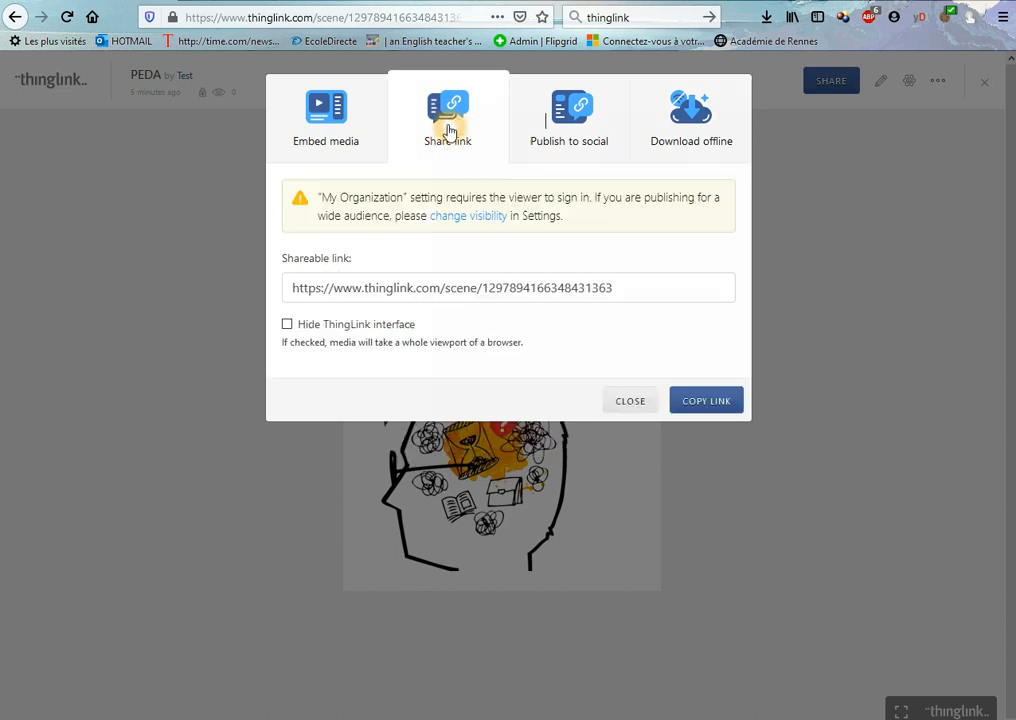
pyautogui.click(704, 401)
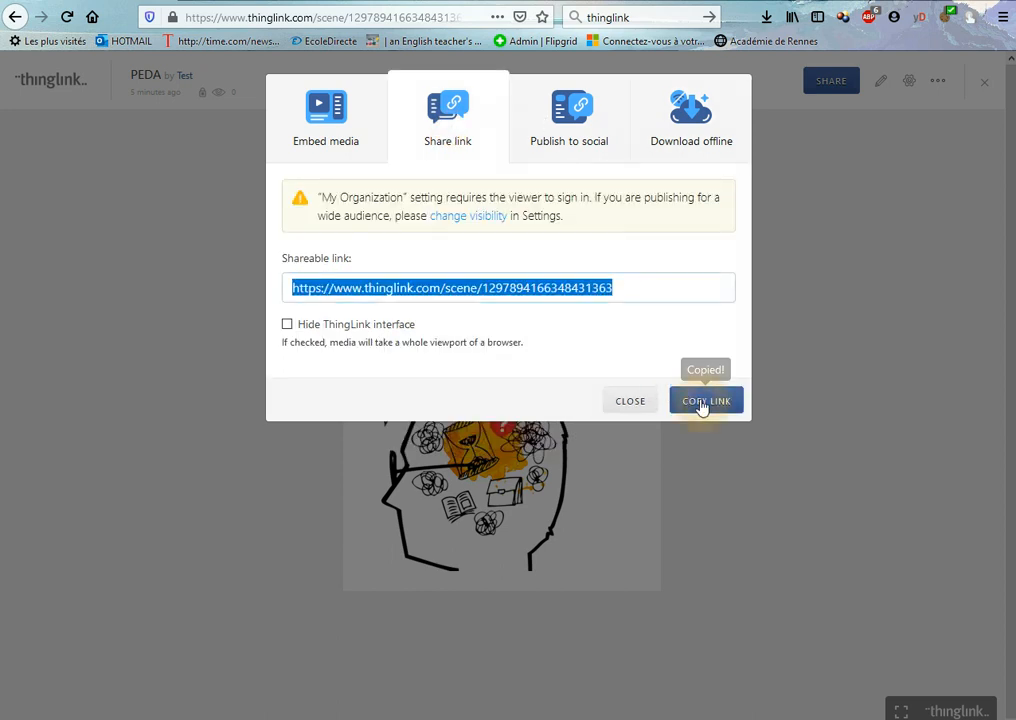
pyautogui.click(638, 402)
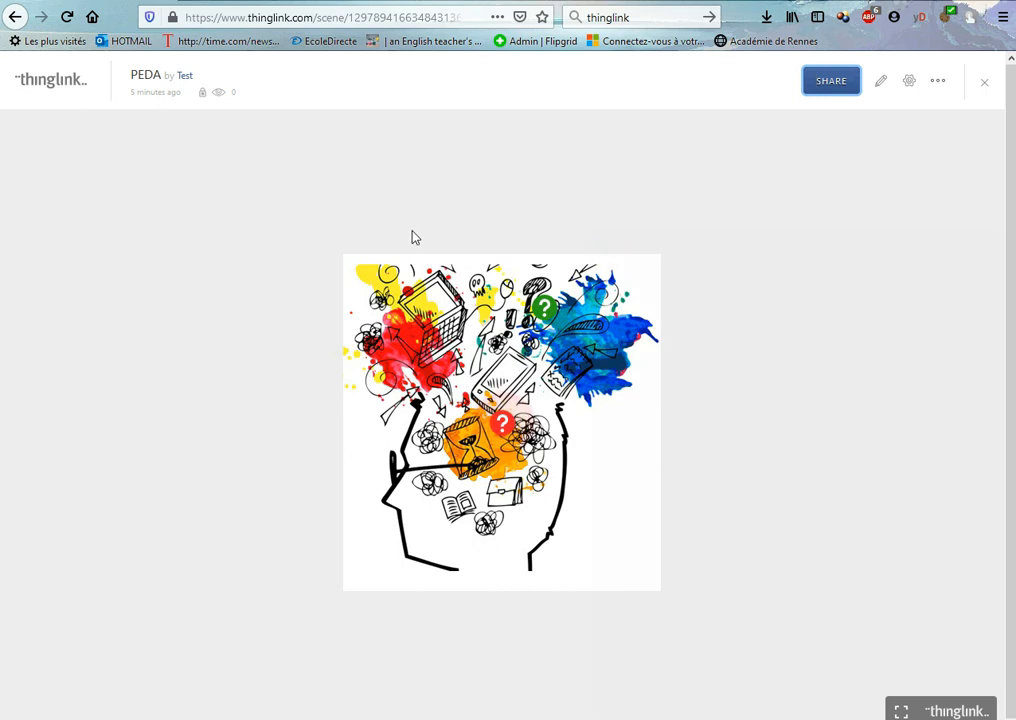
pyautogui.click(279, 291)
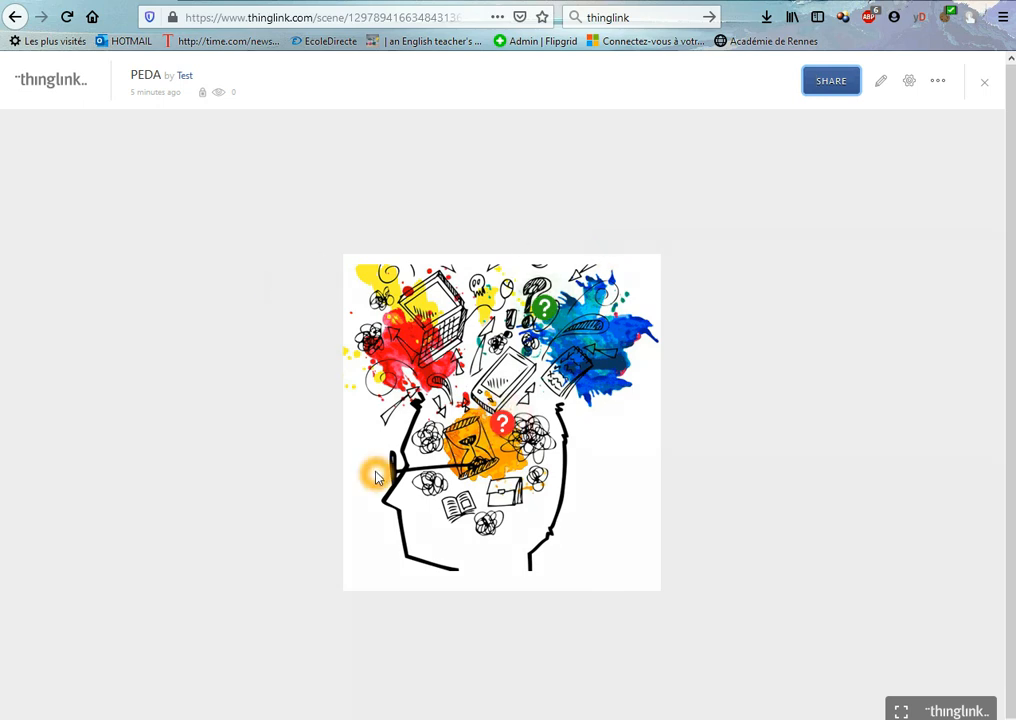